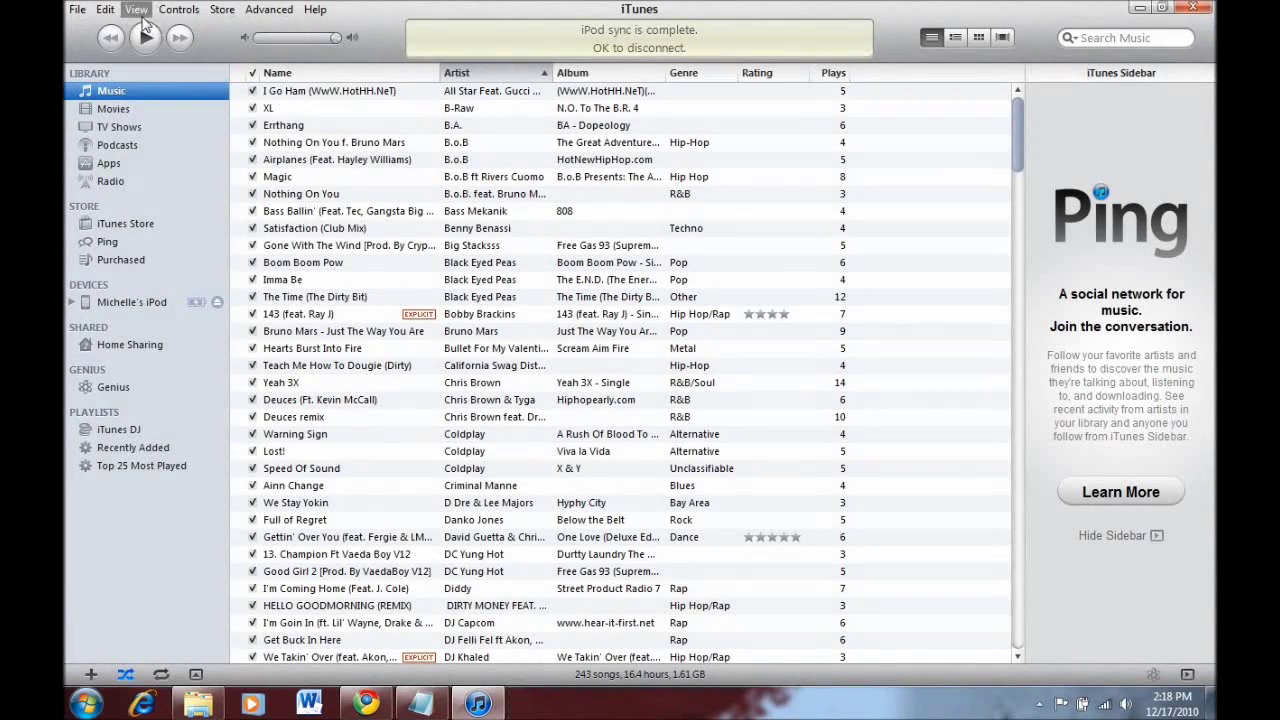
Remove the Genre, Plays and Rating columns from the music list and hide the iTunes Sidebar
{"action": "left_click", "coordinate": [137, 12]}
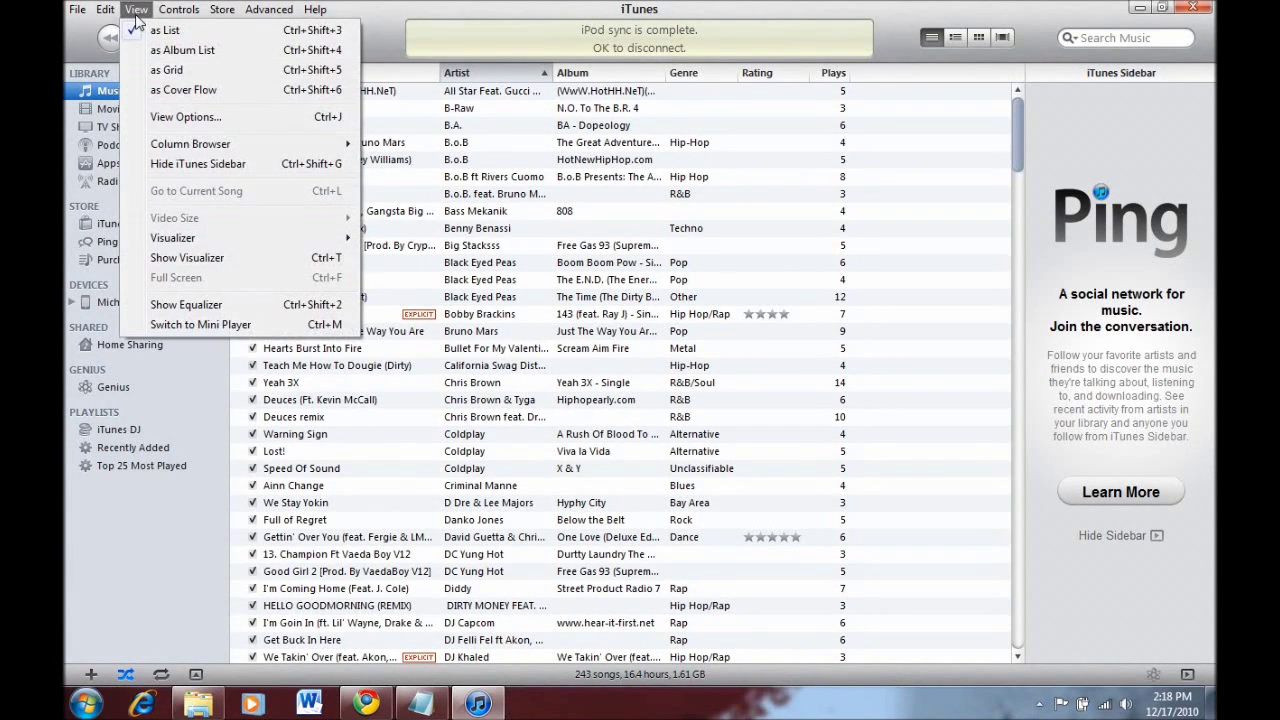
{"action": "left_click", "coordinate": [192, 117]}
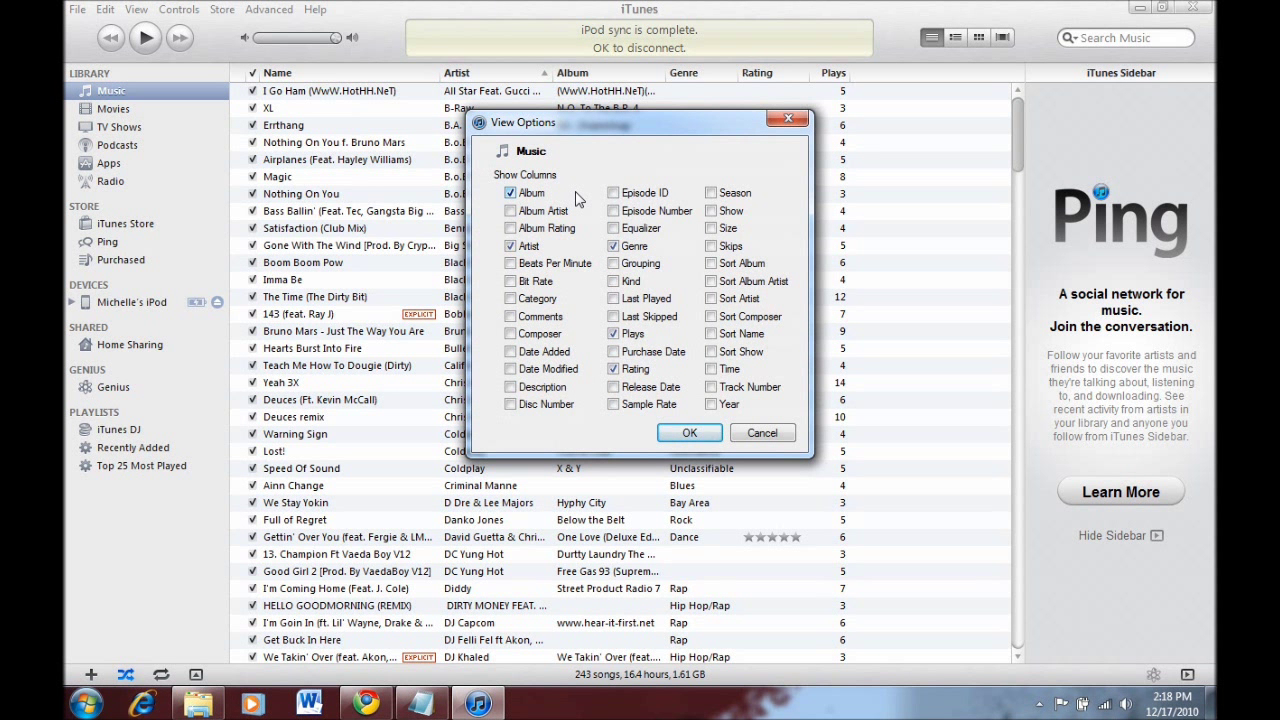
{"action": "left_click", "coordinate": [614, 247]}
{"action": "left_click", "coordinate": [614, 334]}
{"action": "left_click", "coordinate": [614, 369]}
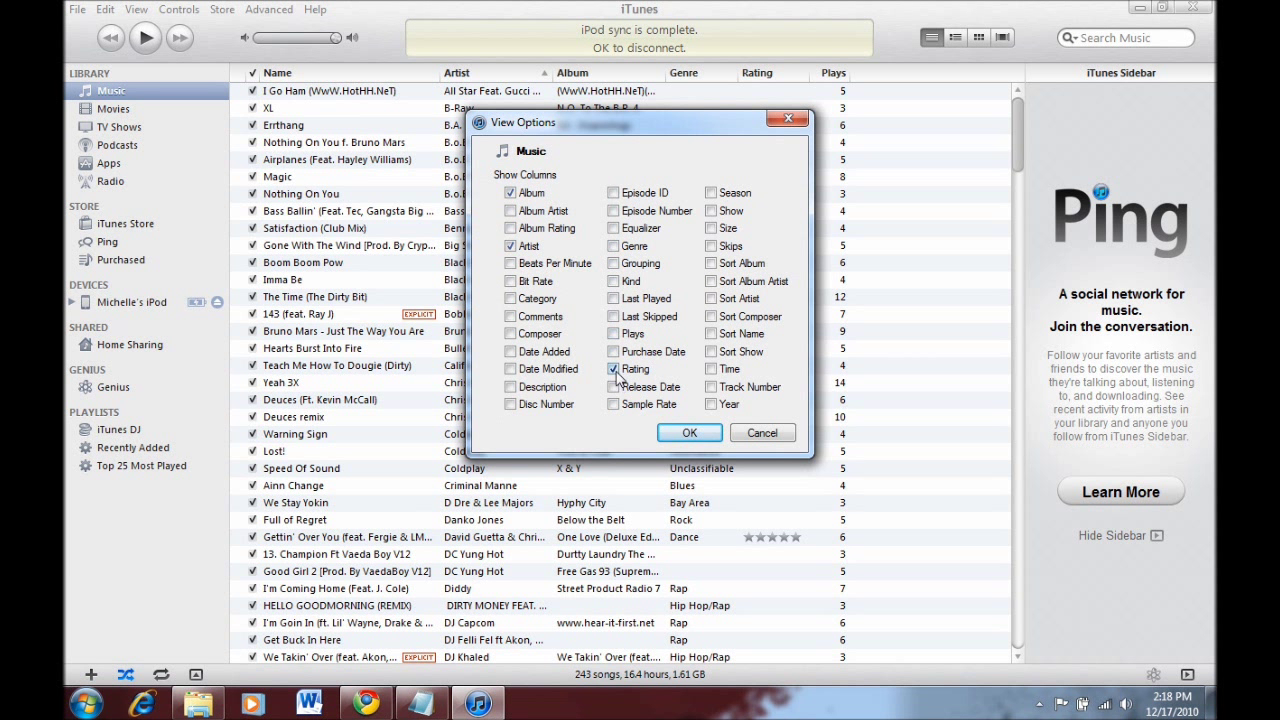
{"action": "left_click", "coordinate": [689, 433]}
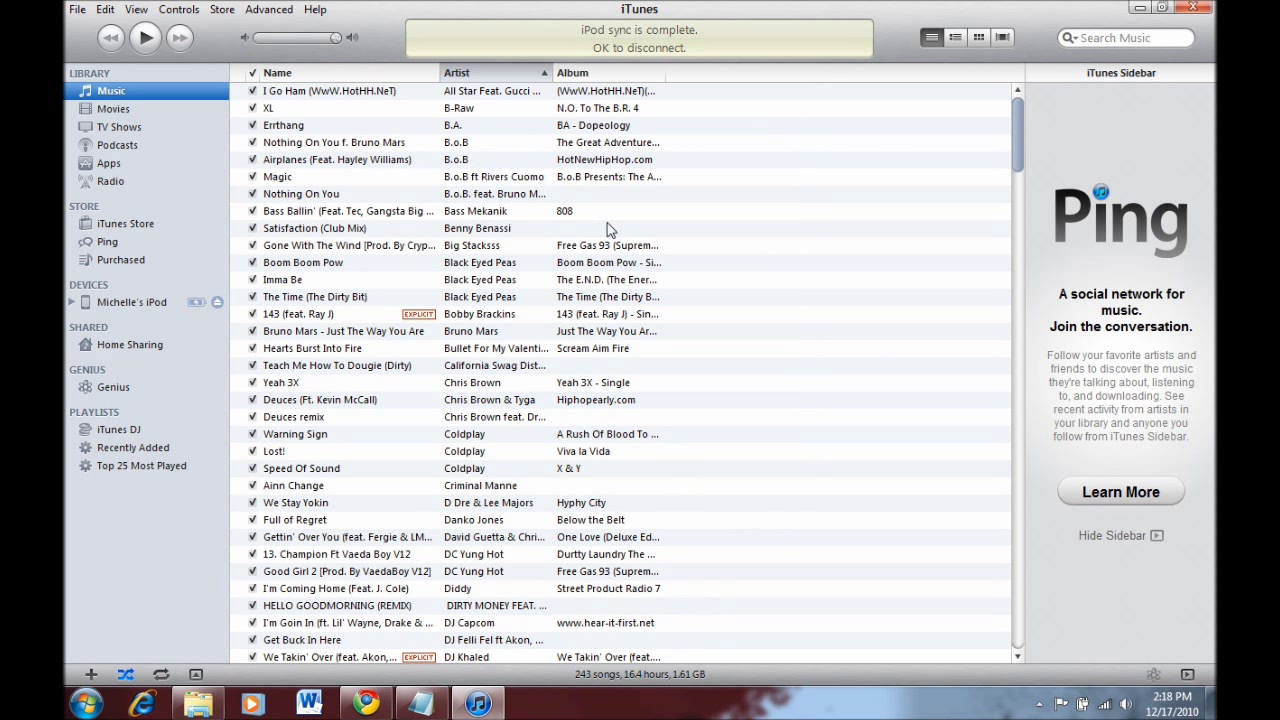
{"action": "left_click", "coordinate": [1126, 535]}
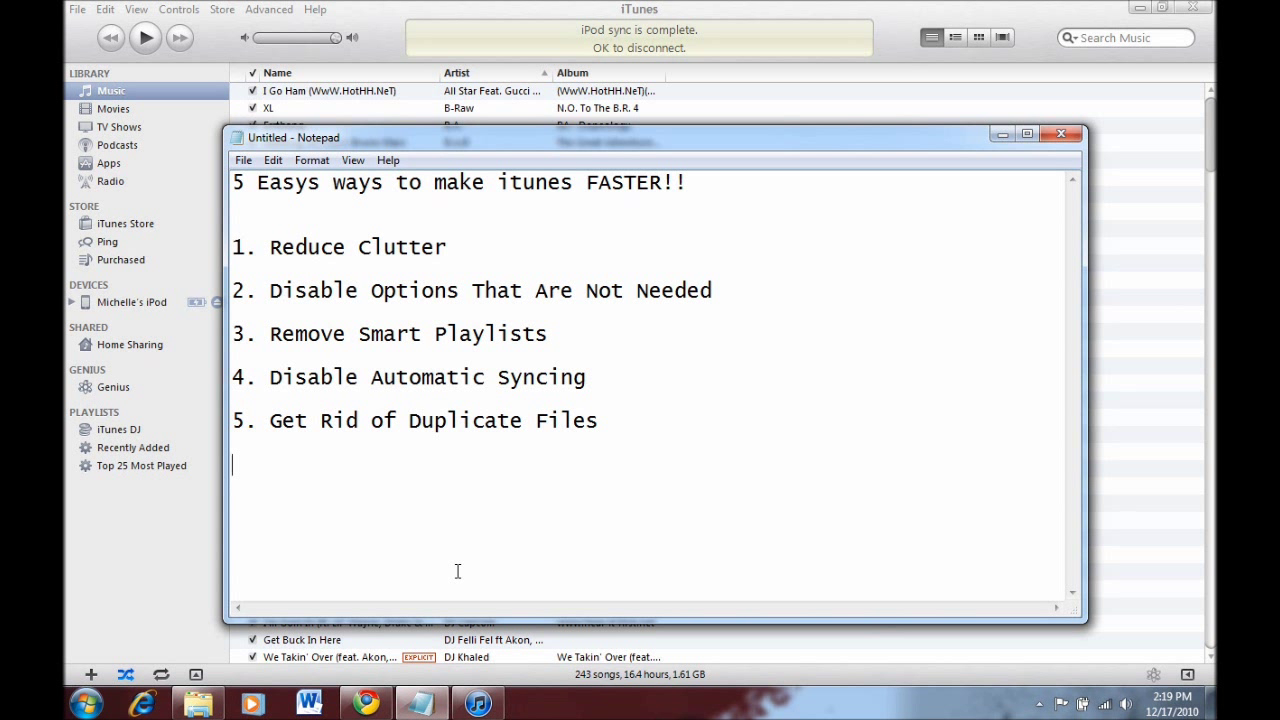
In the general preferences, turn off the Genius, iTunes DJ, Ping and Apps sources, keeping Radio and Podcasts enabled
{"action": "left_click", "coordinate": [1002, 134]}
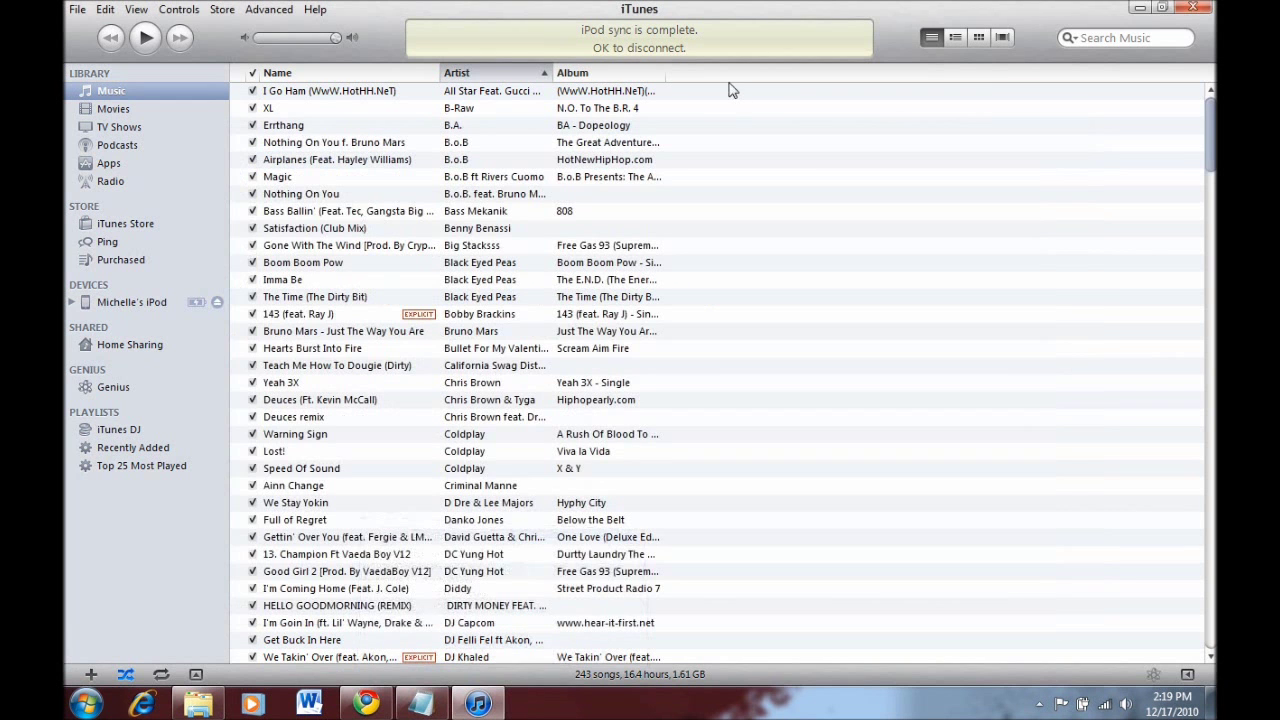
{"action": "left_click", "coordinate": [100, 12]}
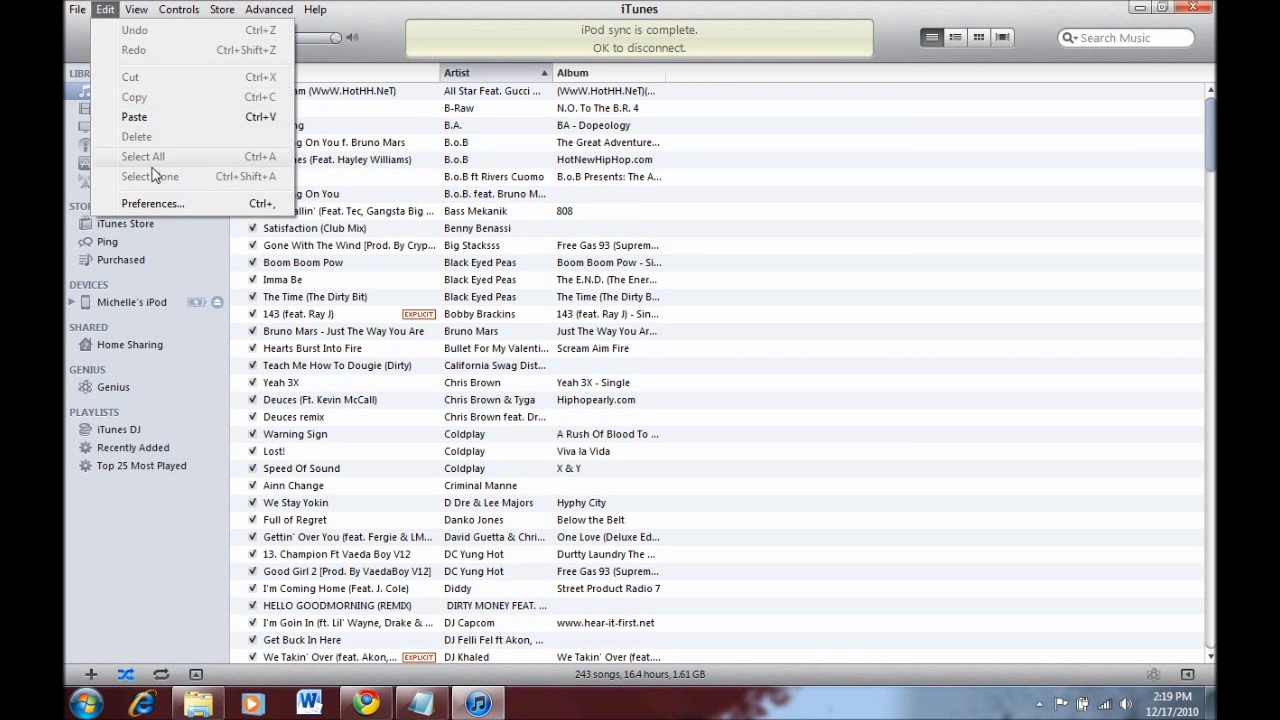
{"action": "left_click", "coordinate": [163, 204]}
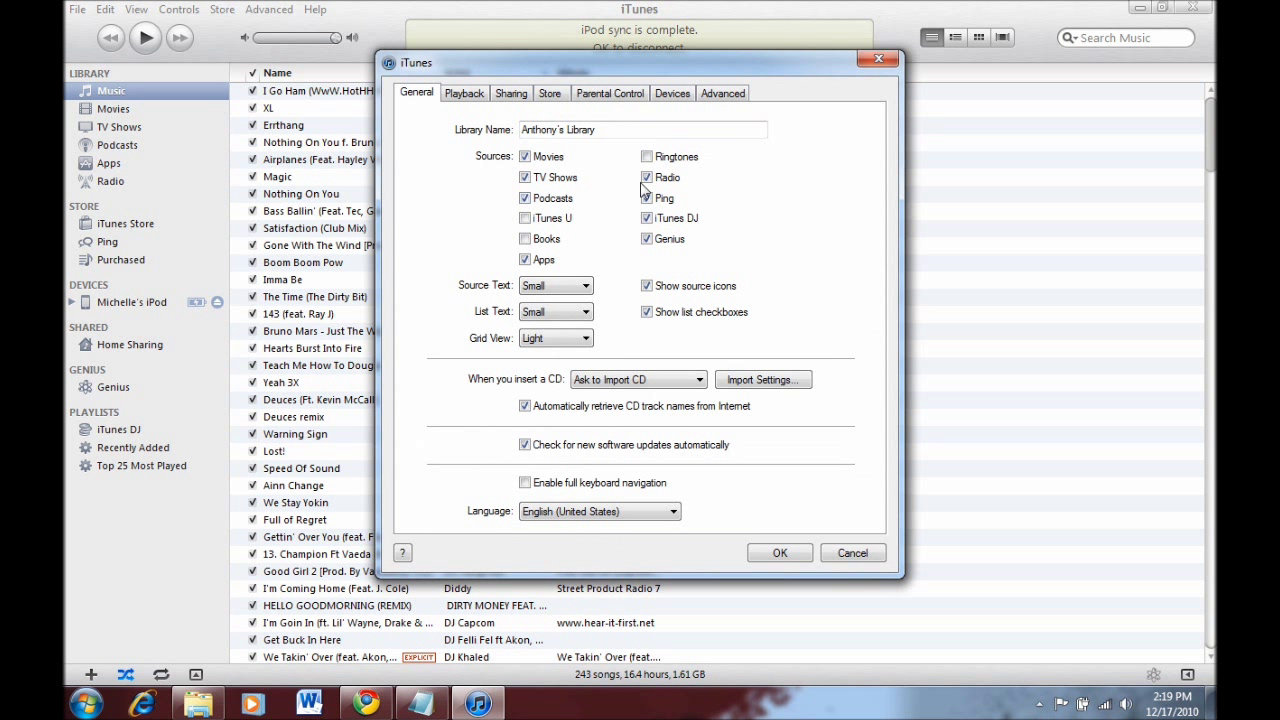
{"action": "left_click", "coordinate": [647, 240]}
{"action": "left_click", "coordinate": [647, 219]}
{"action": "left_click", "coordinate": [647, 198]}
{"action": "left_click", "coordinate": [647, 178]}
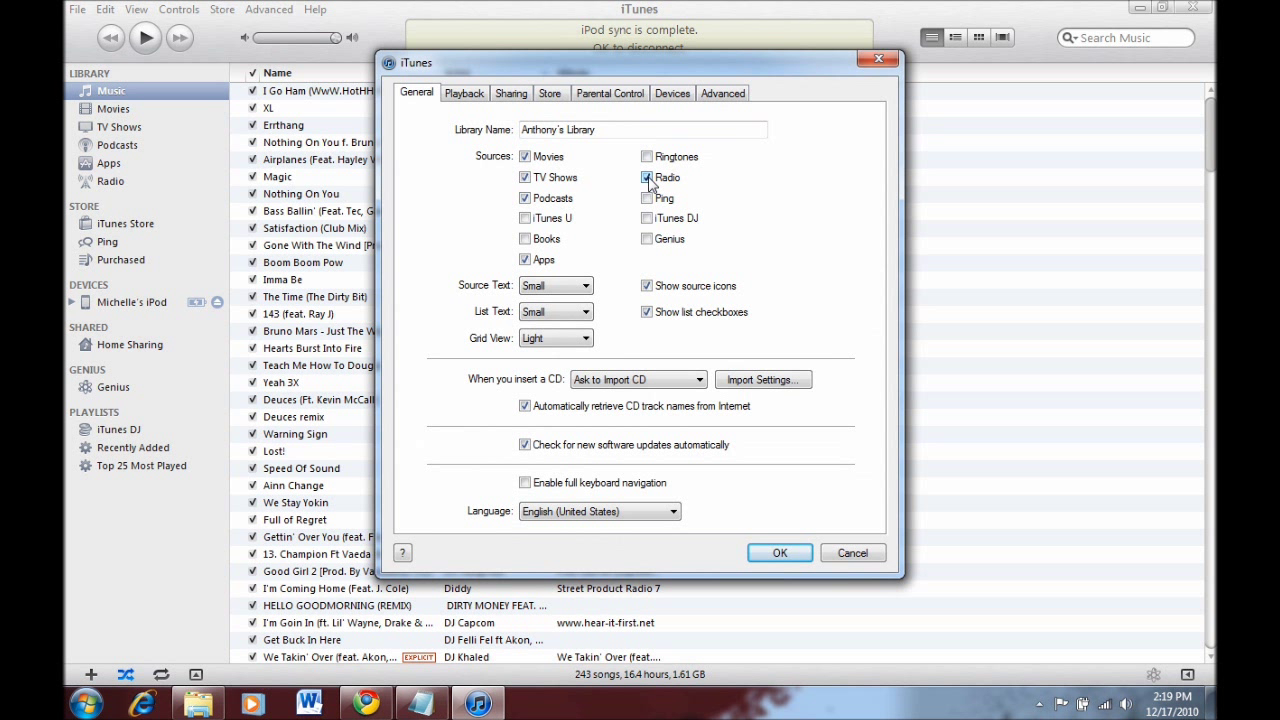
{"action": "left_click", "coordinate": [525, 260]}
{"action": "left_click", "coordinate": [525, 199]}
{"action": "left_click", "coordinate": [525, 200]}
Set both the list text and the source text size to Large
{"action": "left_click", "coordinate": [556, 318]}
{"action": "left_click", "coordinate": [560, 345]}
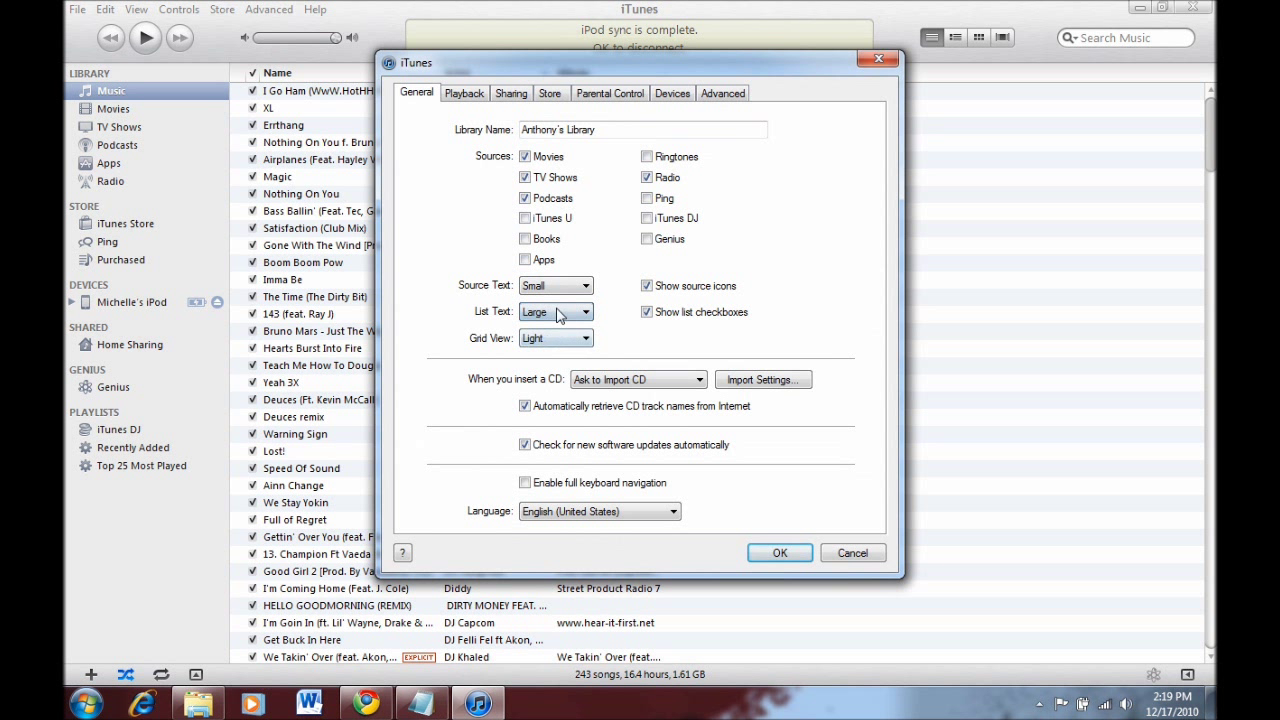
{"action": "left_click", "coordinate": [558, 290]}
{"action": "left_click", "coordinate": [555, 318]}
Turn off Crossfade Songs, Sound Enhancer and closed captioning in the playback preferences
{"action": "left_click", "coordinate": [475, 97]}
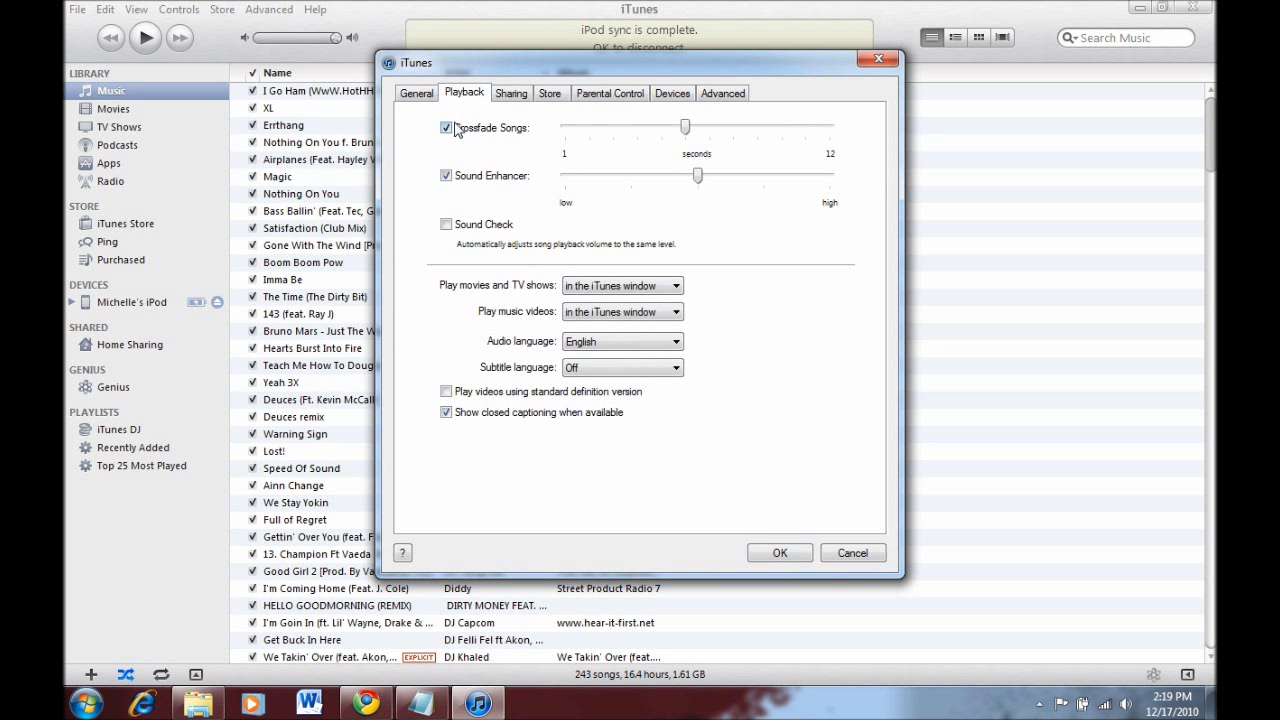
{"action": "left_click", "coordinate": [455, 130]}
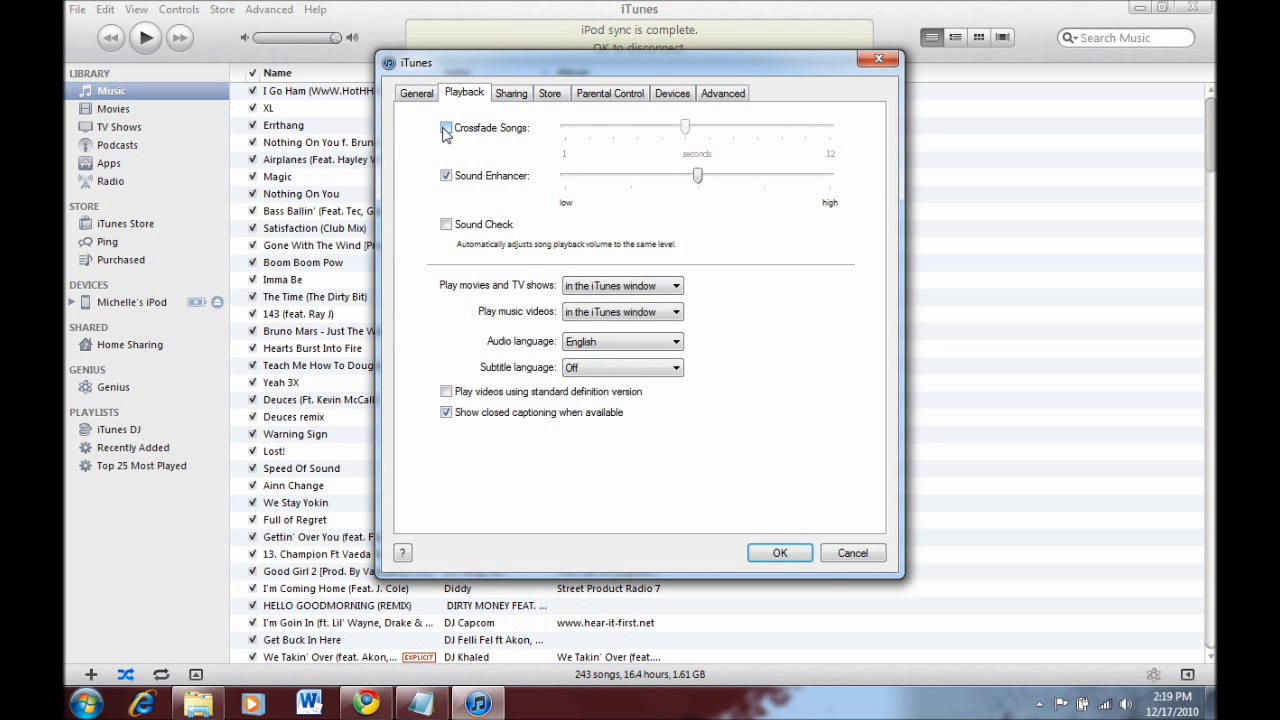
{"action": "left_click", "coordinate": [447, 176]}
{"action": "left_click", "coordinate": [446, 413]}
In the device preferences, turn off looking for AirPlay remote speakers and for iPod touch, iPhone and iPad Remotes
{"action": "left_click", "coordinate": [516, 97]}
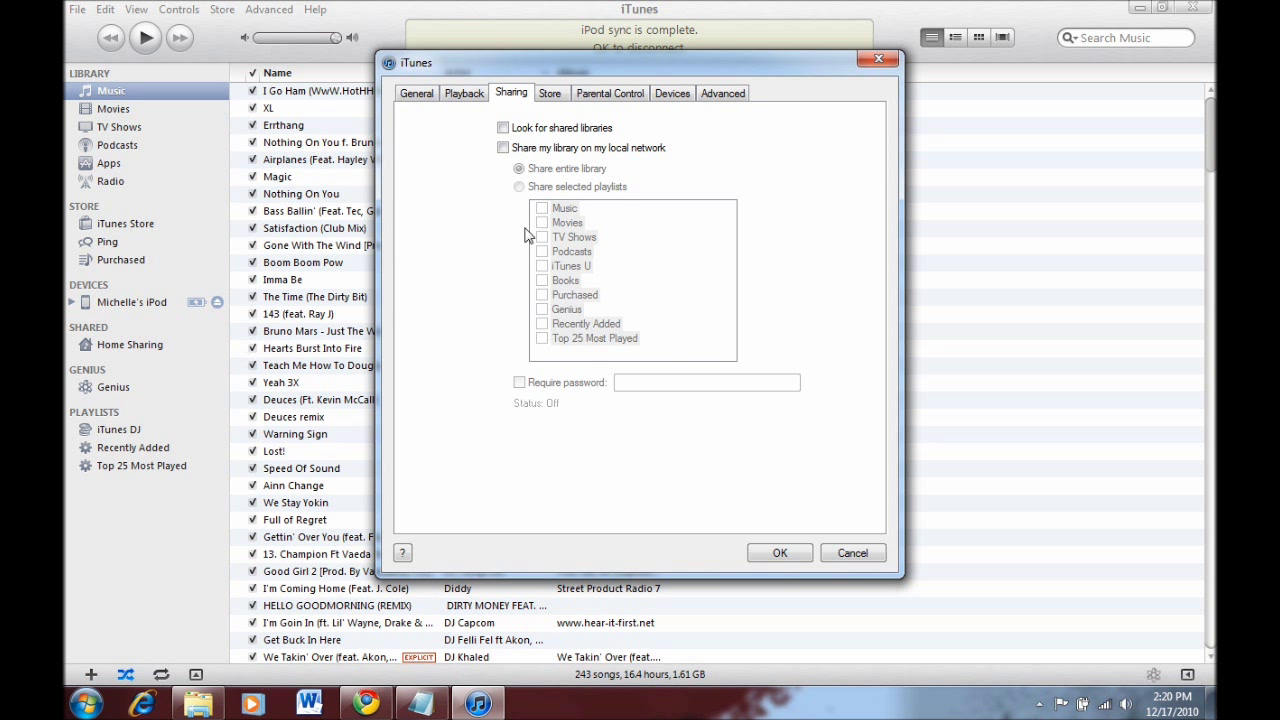
{"action": "left_click", "coordinate": [578, 92]}
{"action": "left_click", "coordinate": [558, 95]}
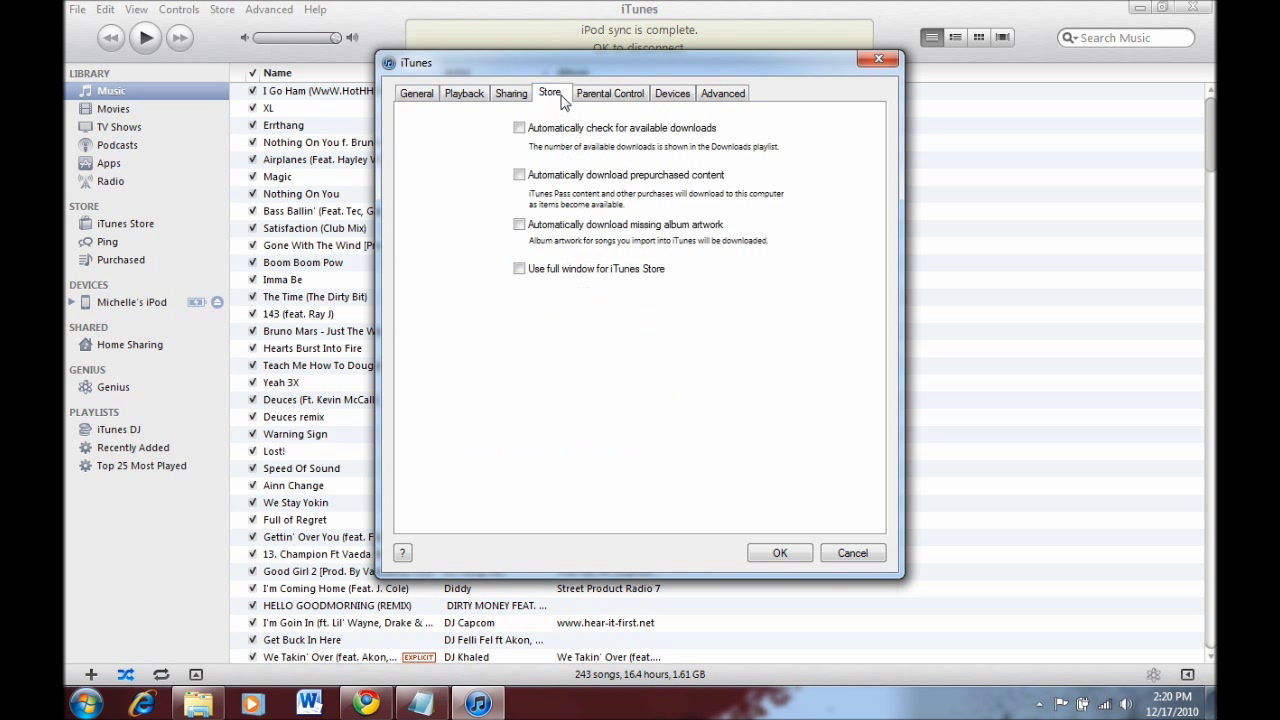
{"action": "left_click", "coordinate": [583, 95]}
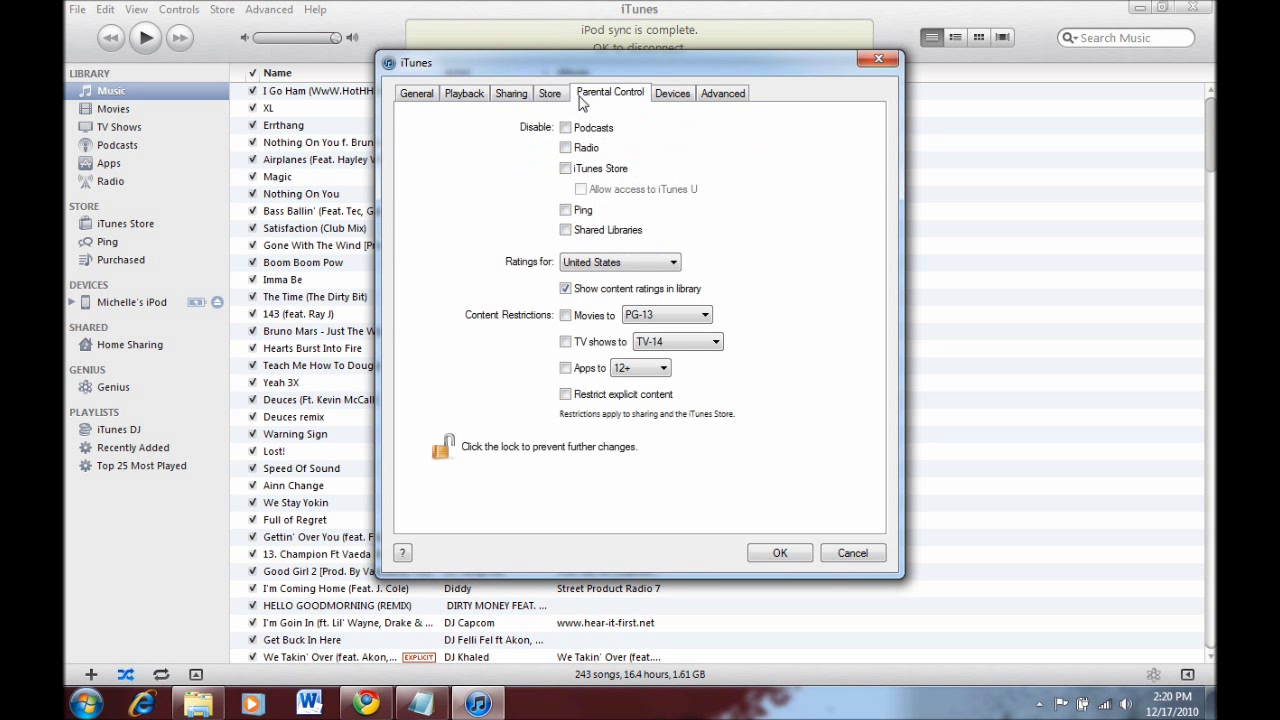
{"action": "left_click", "coordinate": [668, 97]}
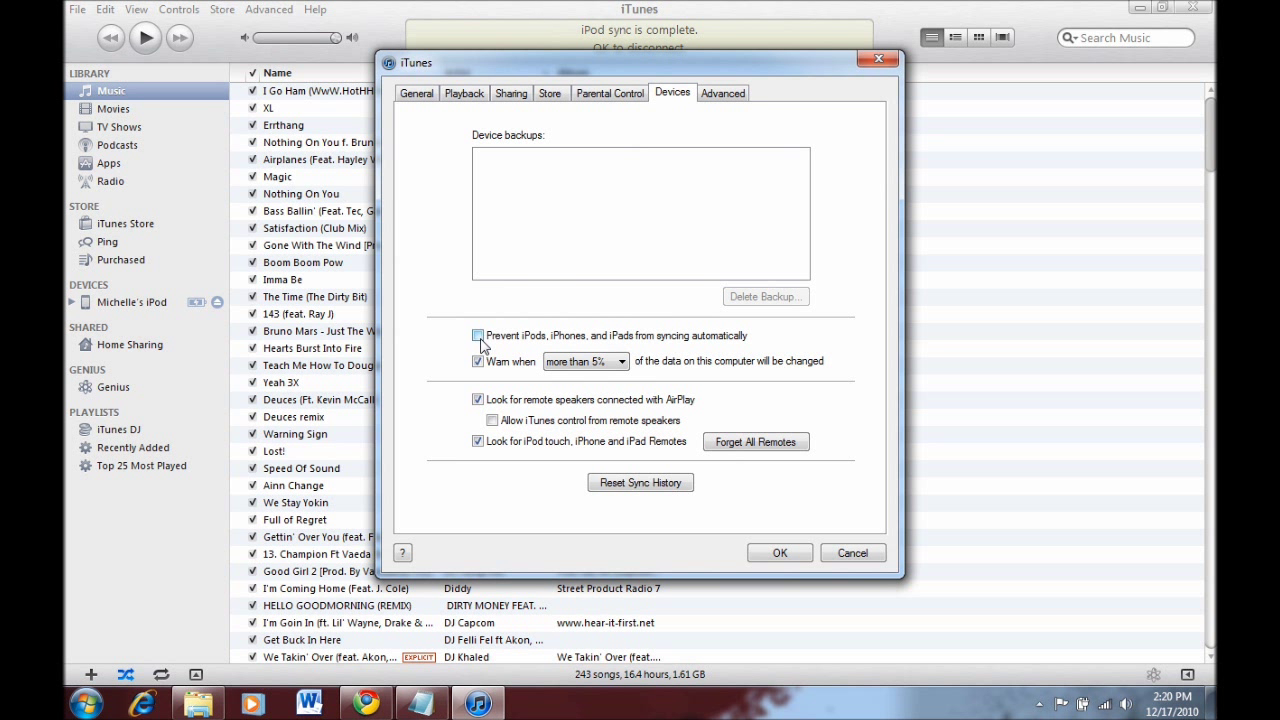
{"action": "left_click", "coordinate": [477, 400]}
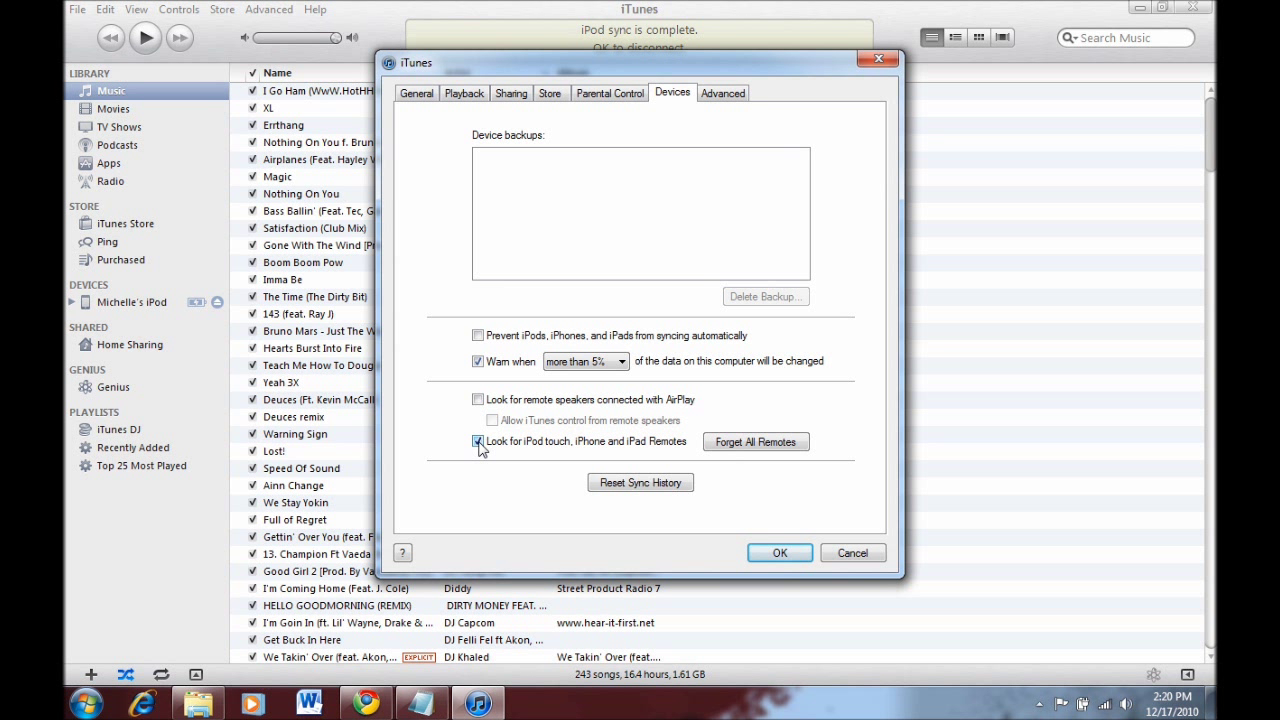
{"action": "left_click", "coordinate": [478, 442]}
{"action": "left_click", "coordinate": [722, 94]}
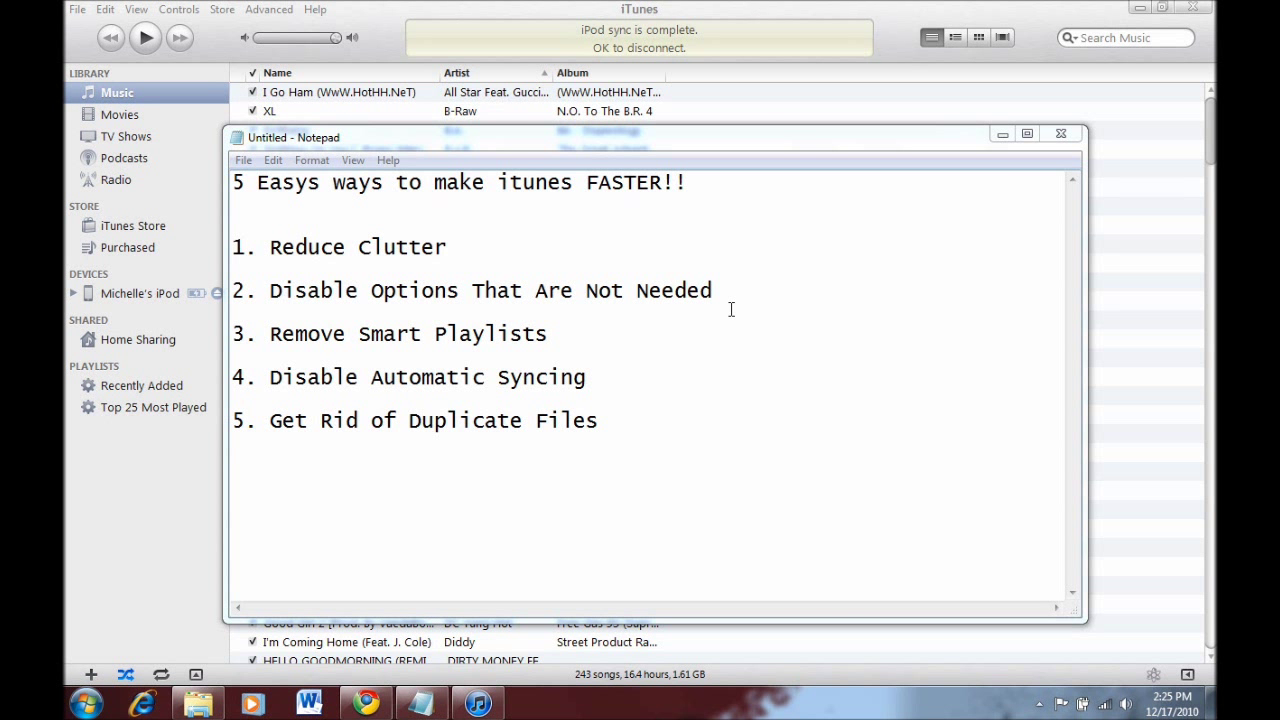
Turn off opening iTunes when the iPod is connected and apply the device change
{"action": "left_click", "coordinate": [996, 136]}
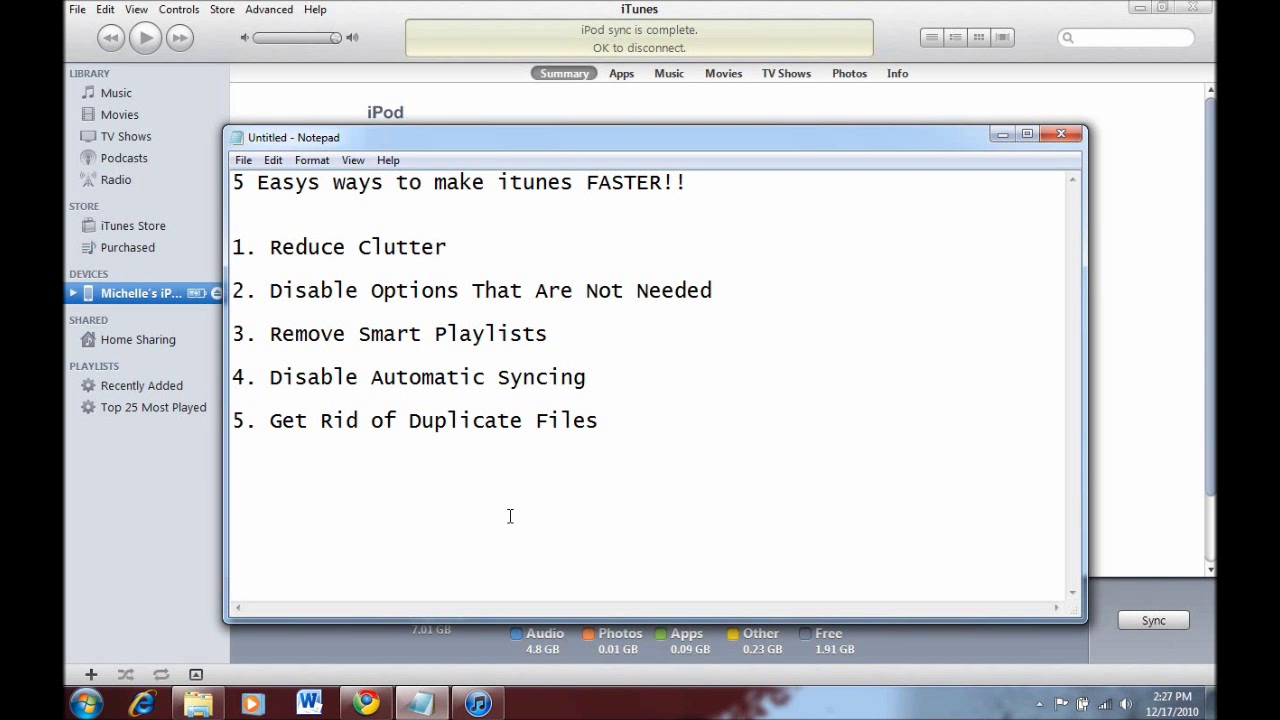
{"action": "left_click", "coordinate": [1001, 134]}
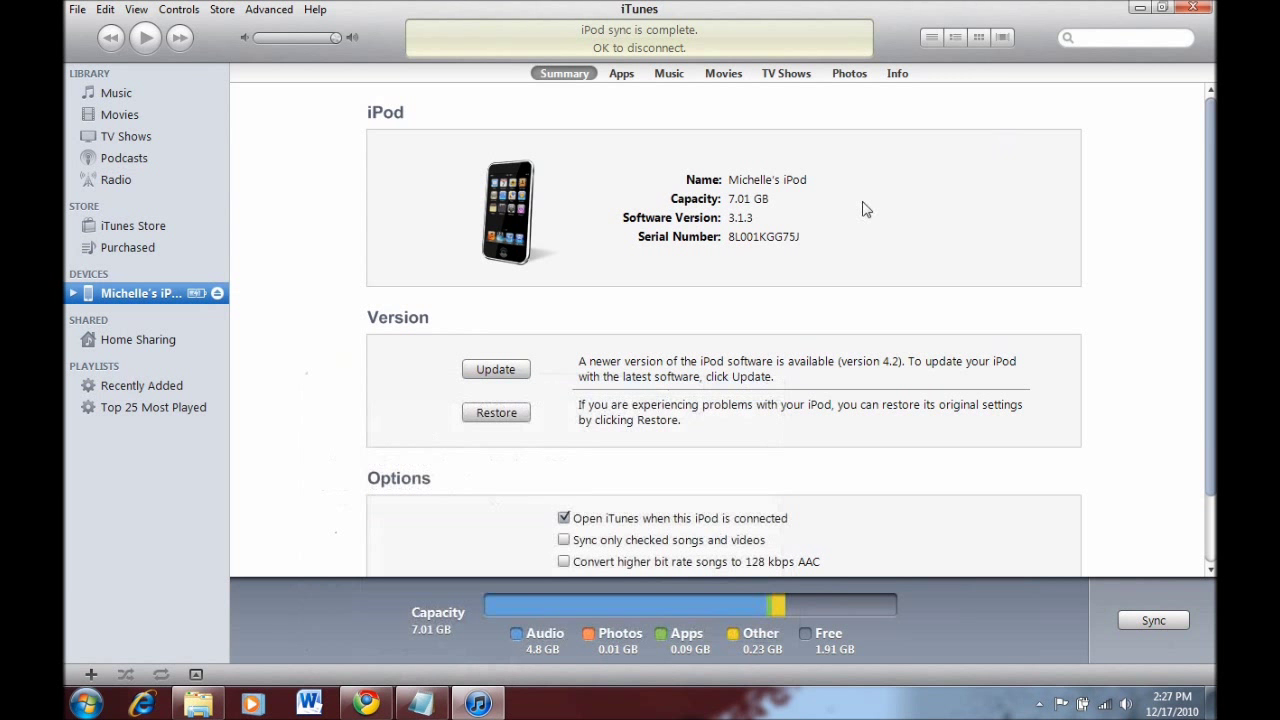
{"action": "left_click", "coordinate": [564, 518]}
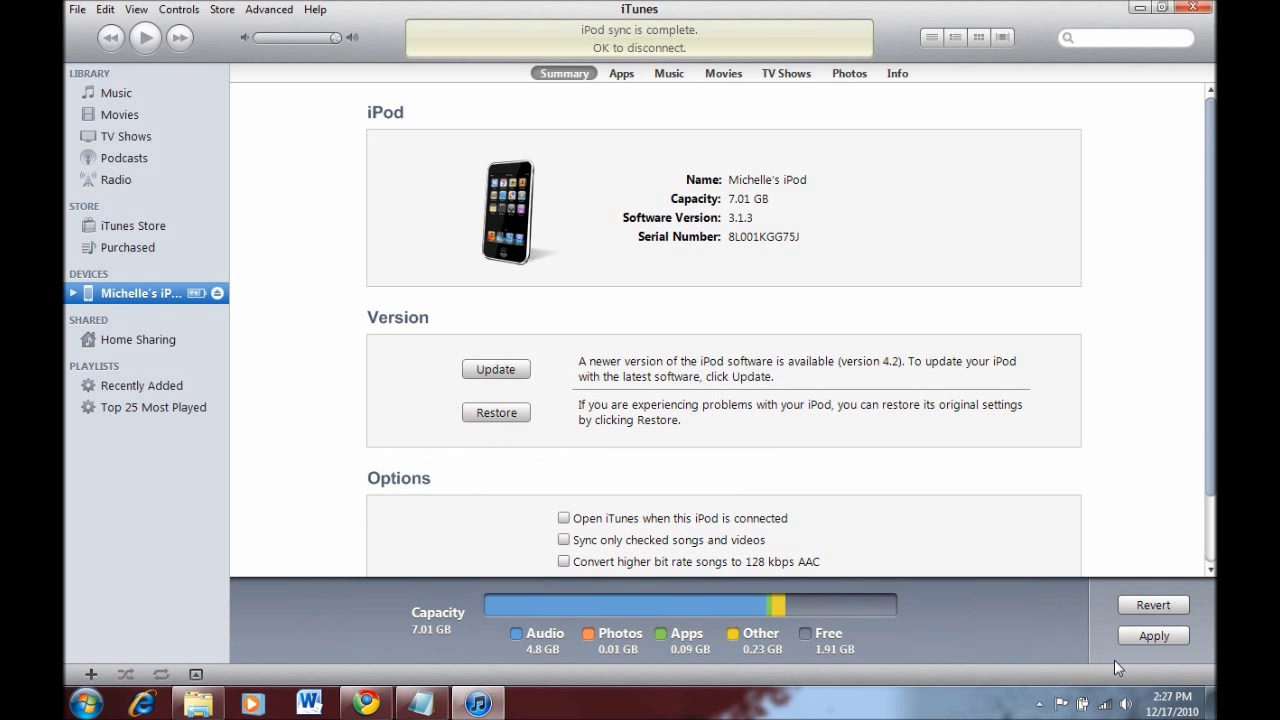
{"action": "left_click", "coordinate": [1131, 637]}
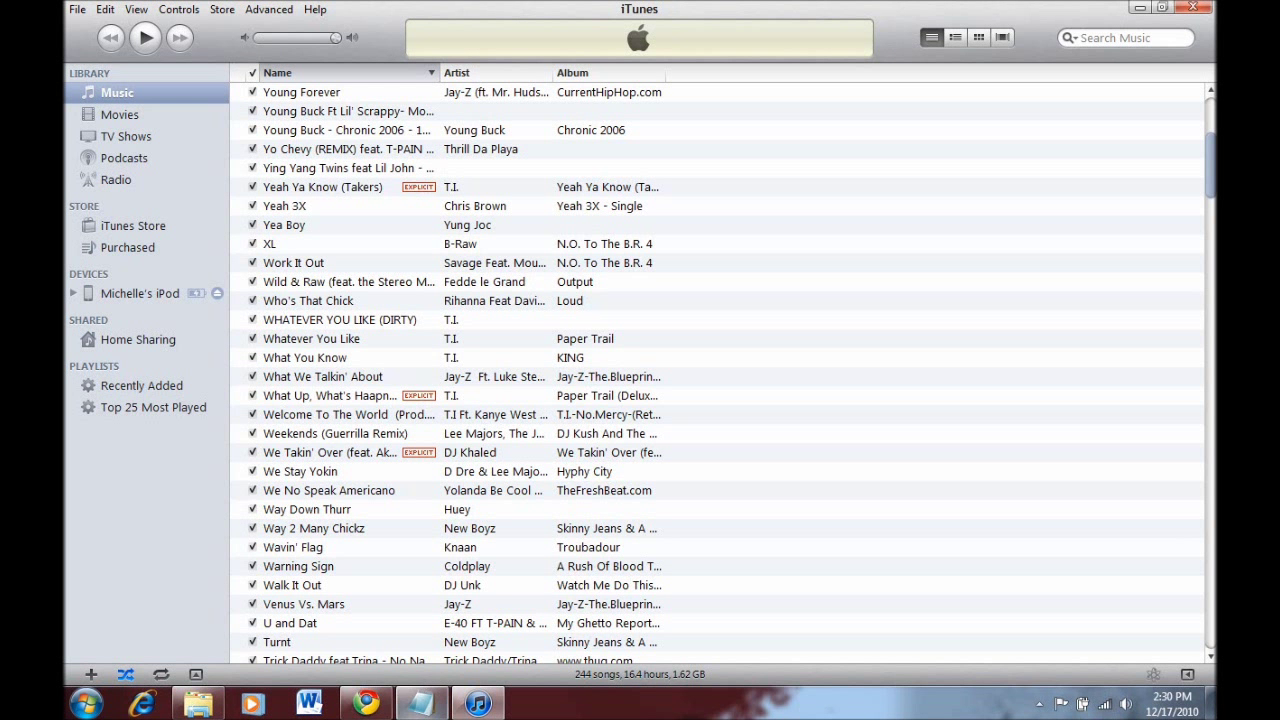
Check the tip list in Notepad, return to iTunes and display the duplicate songs in the music library
{"action": "left_click", "coordinate": [420, 704]}
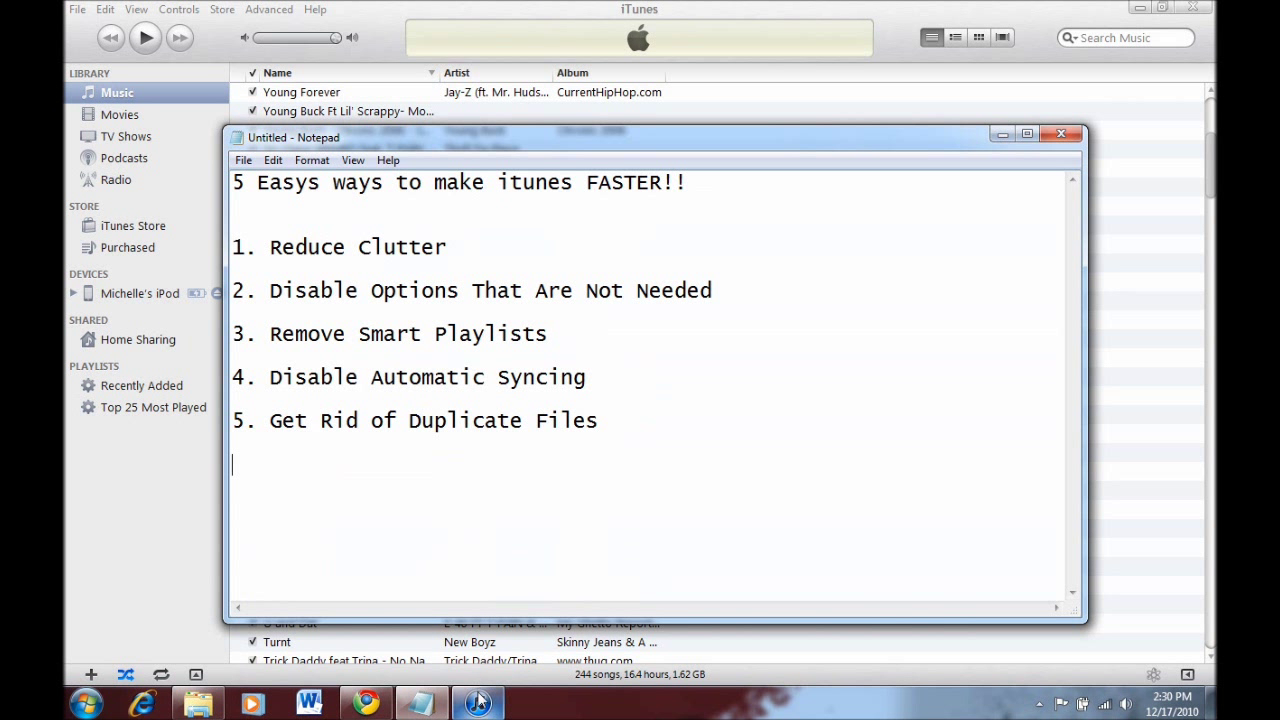
{"action": "mouse_move", "coordinate": [480, 702]}
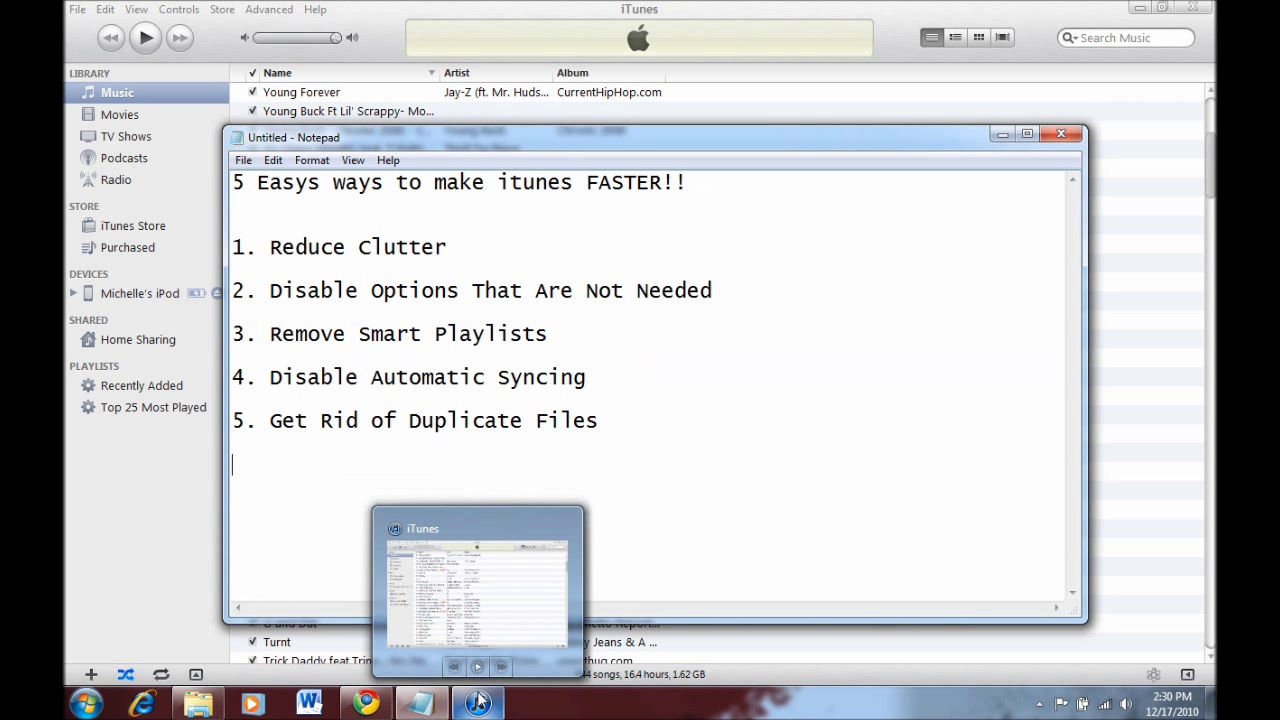
{"action": "left_click", "coordinate": [480, 702]}
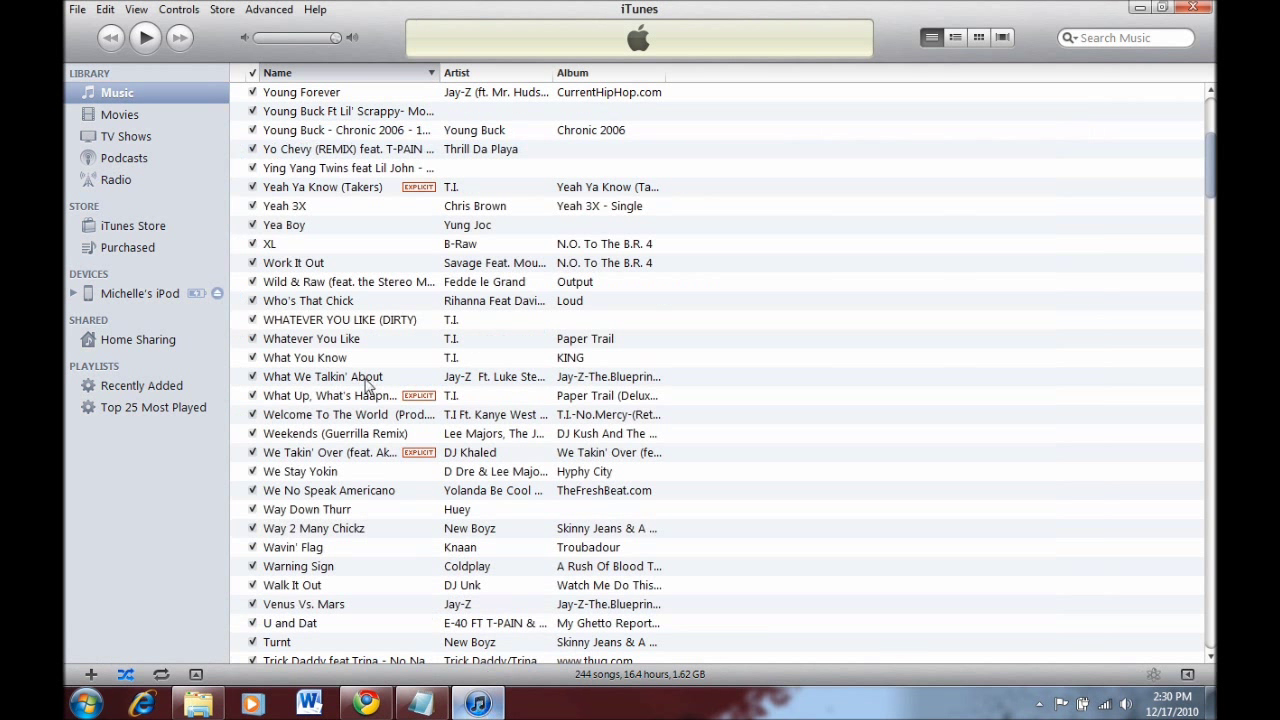
{"action": "left_click", "coordinate": [77, 9]}
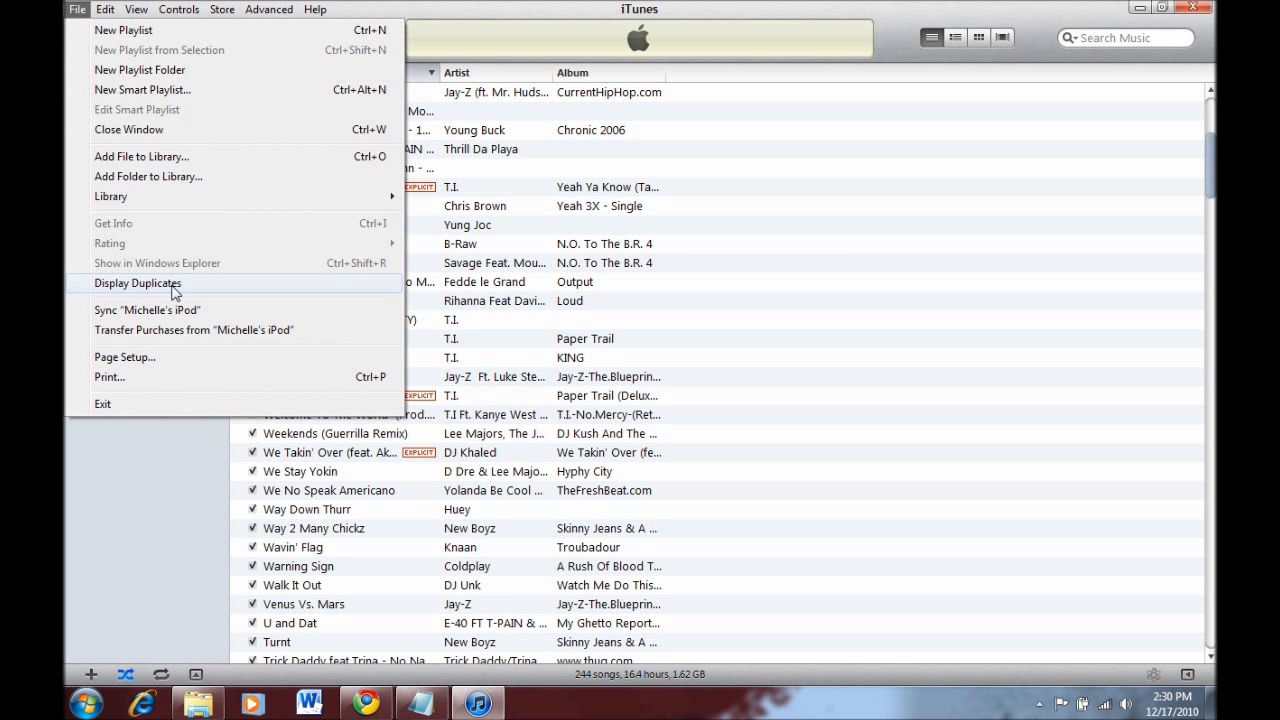
{"action": "left_click", "coordinate": [175, 287]}
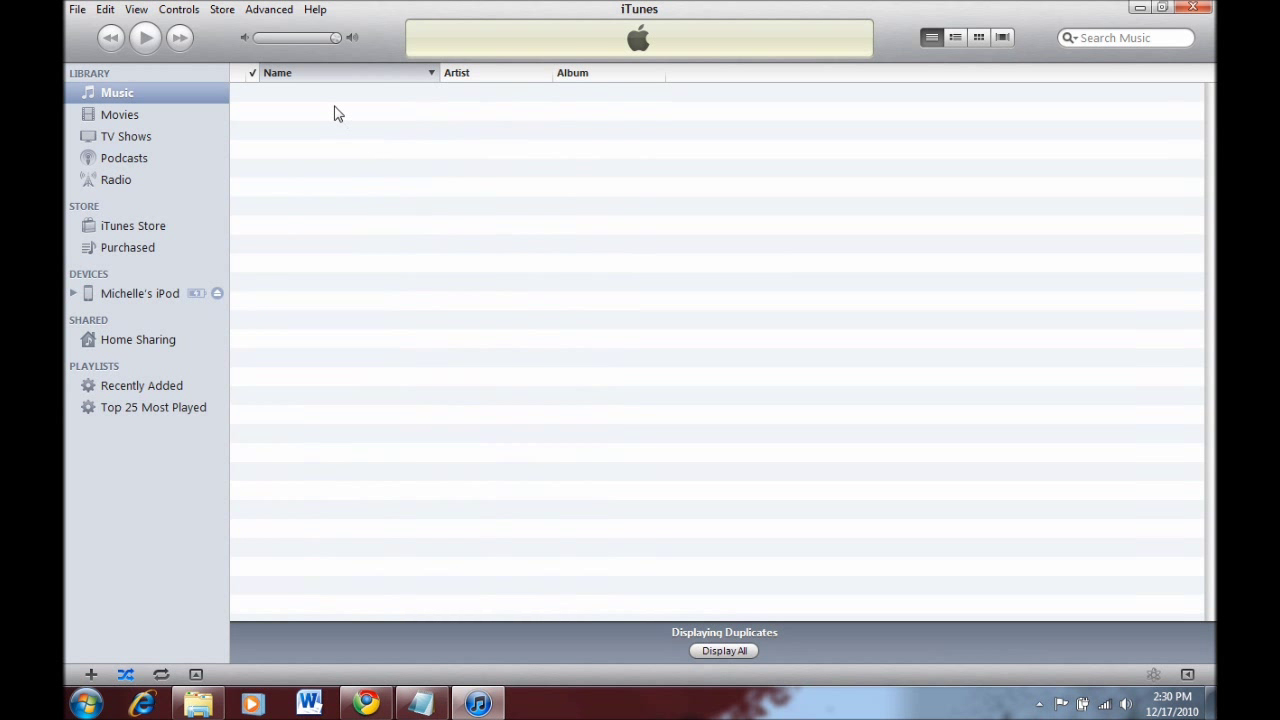
Show all songs again and look through the whole music list from start to end and back
{"action": "left_click", "coordinate": [726, 651]}
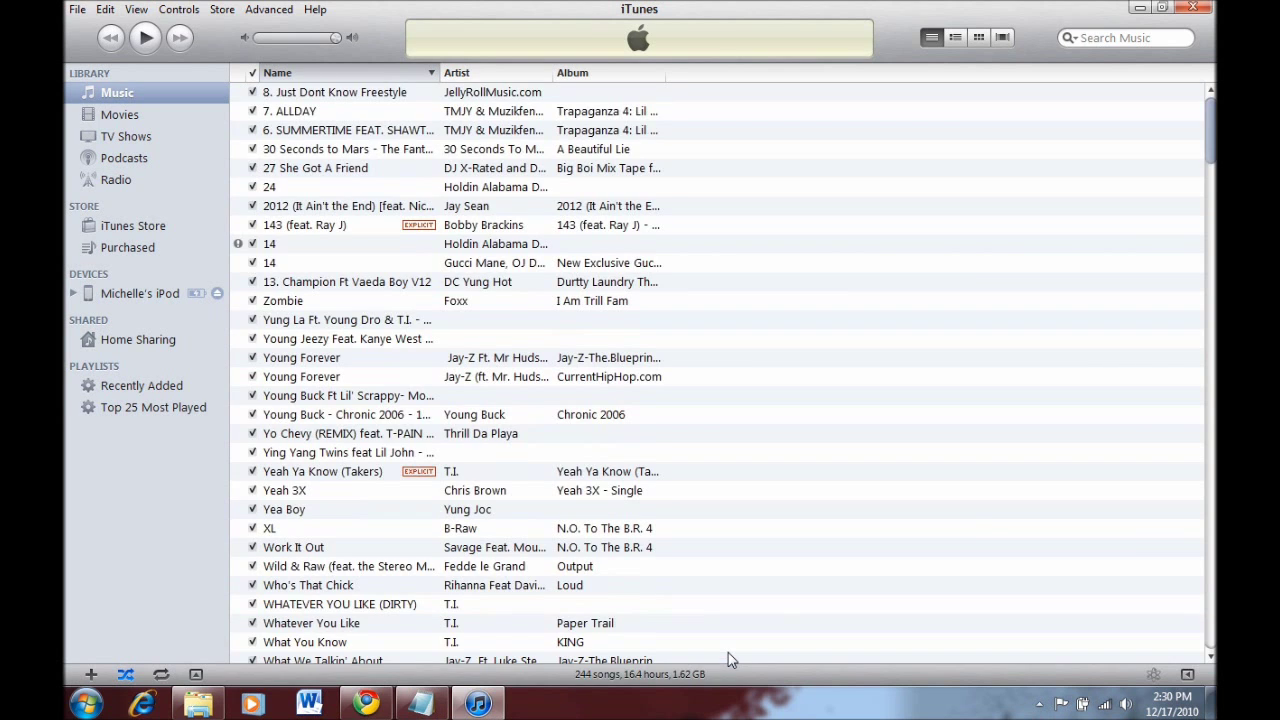
{"action": "left_click", "coordinate": [1210, 180]}
{"action": "scroll", "coordinate": [717, 370], "scroll_direction": "down", "scroll_amount": 20}
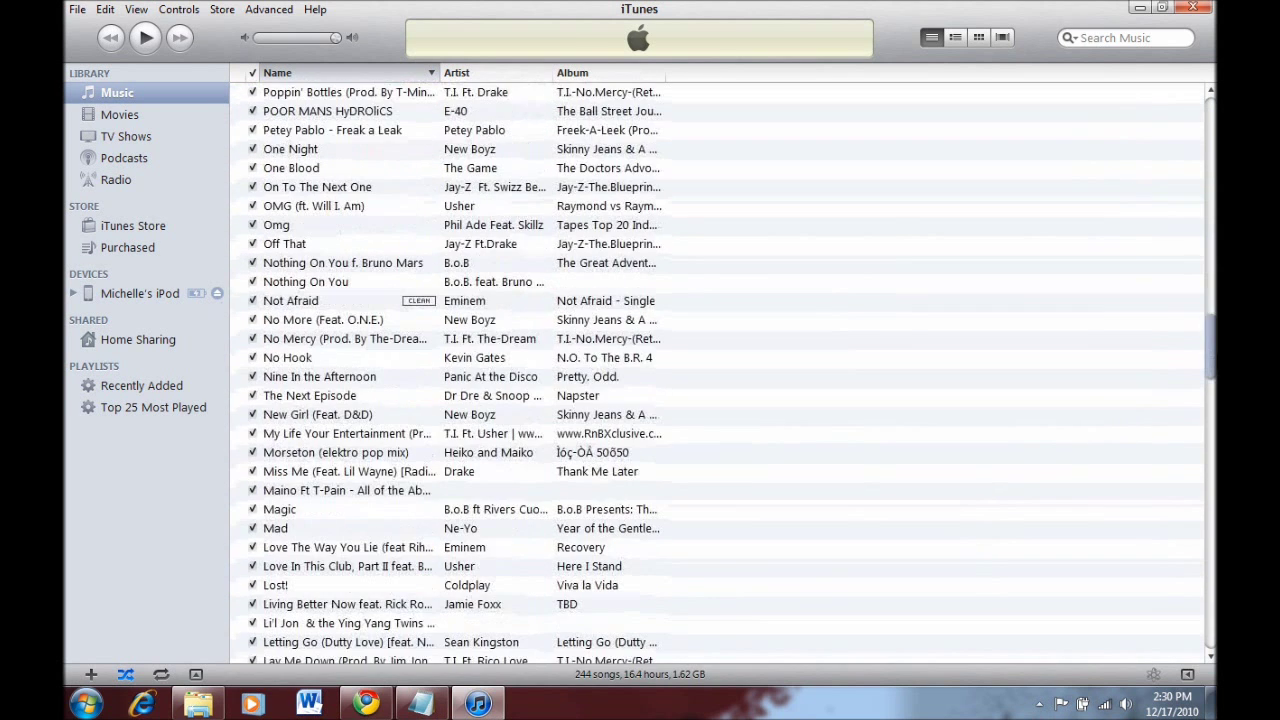
{"action": "scroll", "coordinate": [717, 370], "scroll_direction": "down", "scroll_amount": 3}
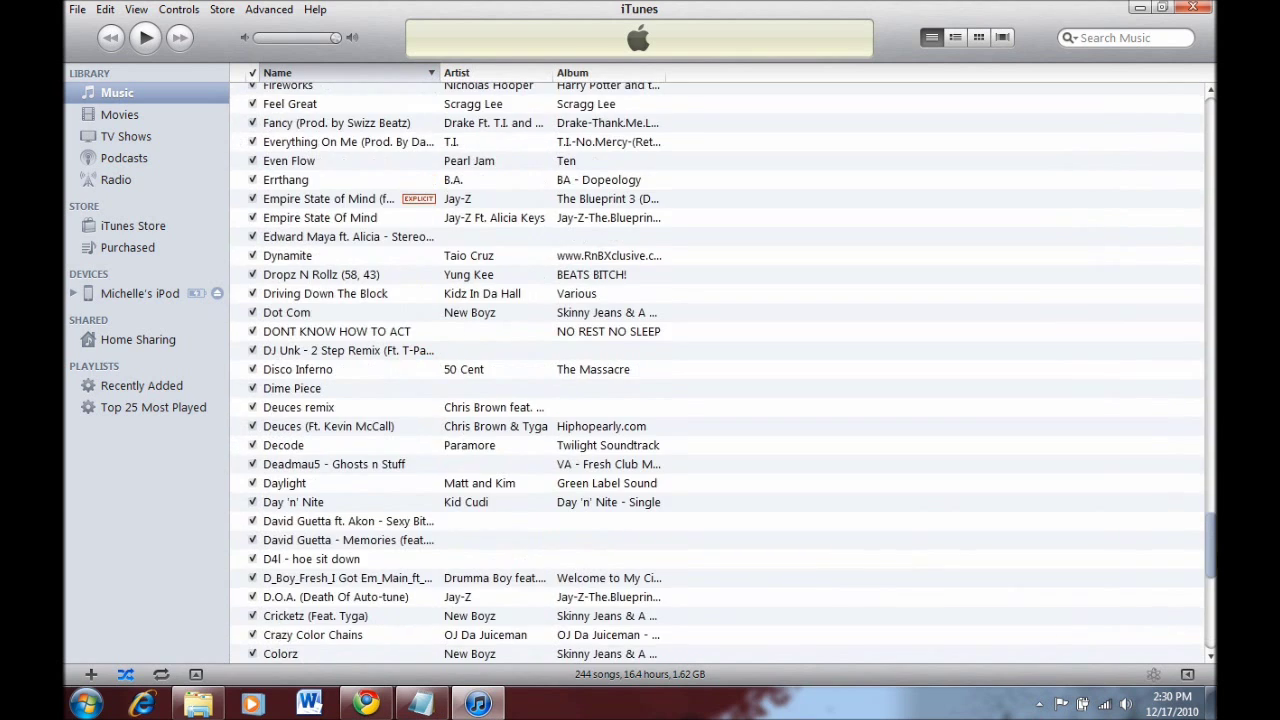
{"action": "scroll", "coordinate": [717, 370], "scroll_direction": "down", "scroll_amount": 3}
{"action": "left_click_drag", "start_coordinate": [1210, 550], "coordinate": [1205, 113]}
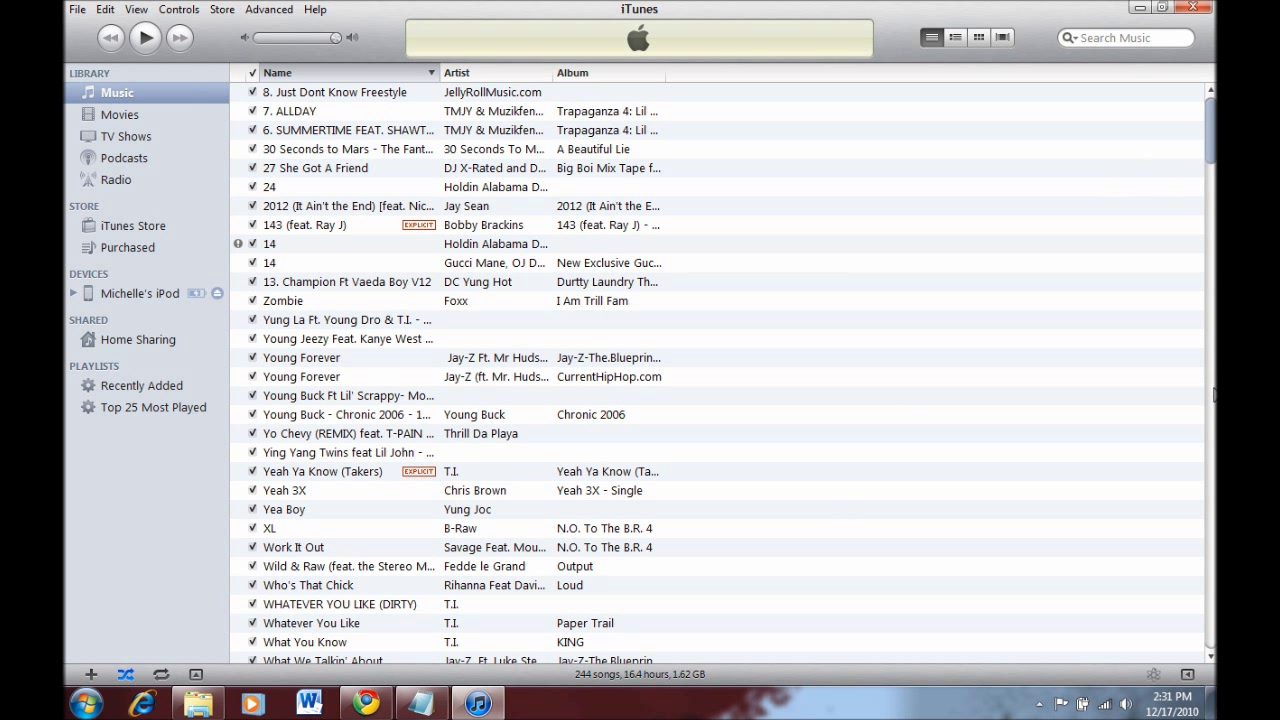
{"action": "mouse_move", "coordinate": [1210, 145]}
{"action": "left_mouse_down"}
{"action": "mouse_move", "coordinate": [1210, 641]}
{"action": "mouse_move", "coordinate": [1199, 127]}
{"action": "left_mouse_up"}
Display the duplicate songs in the music library, check the list and show all songs again
{"action": "left_click", "coordinate": [77, 9]}
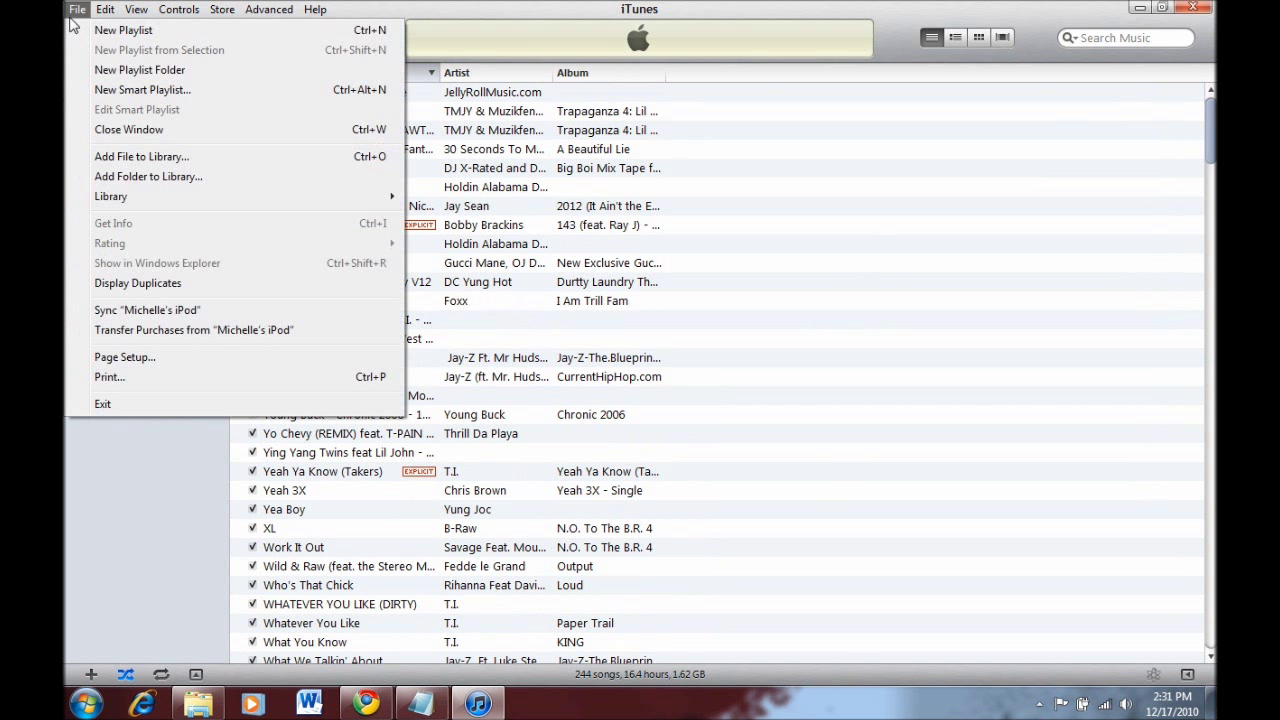
{"action": "left_click", "coordinate": [183, 285]}
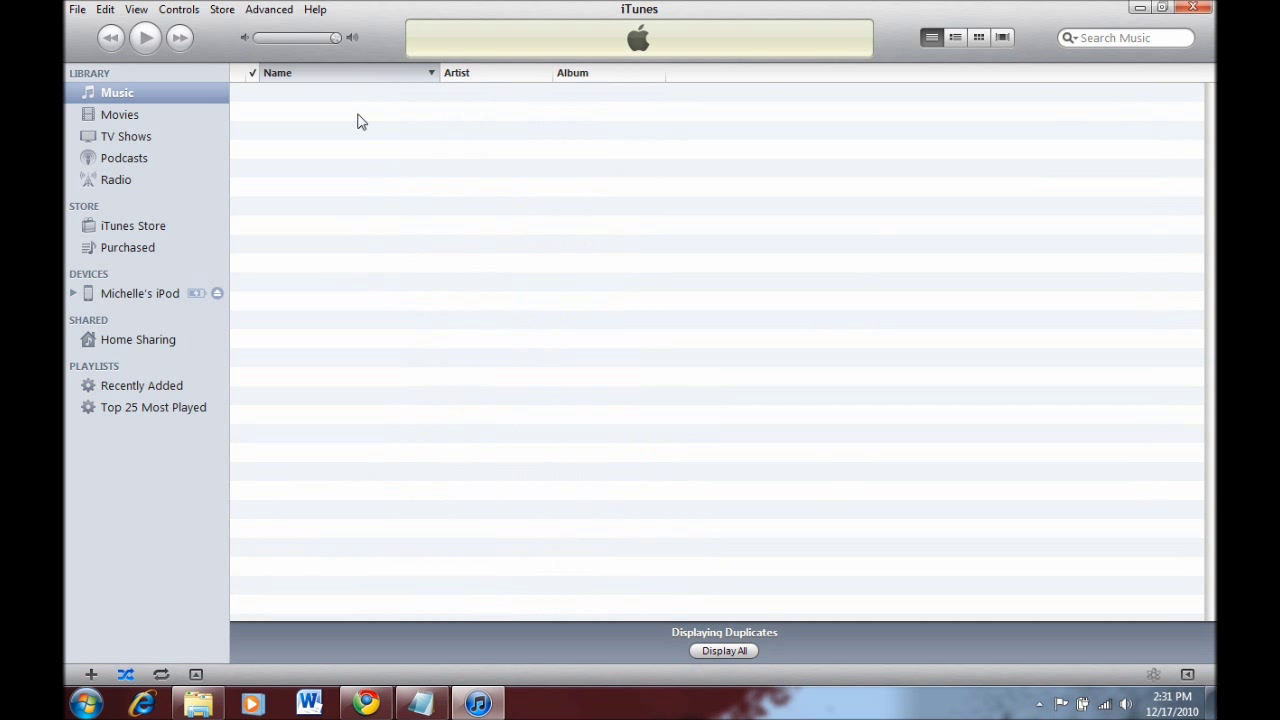
{"action": "left_click", "coordinate": [110, 95]}
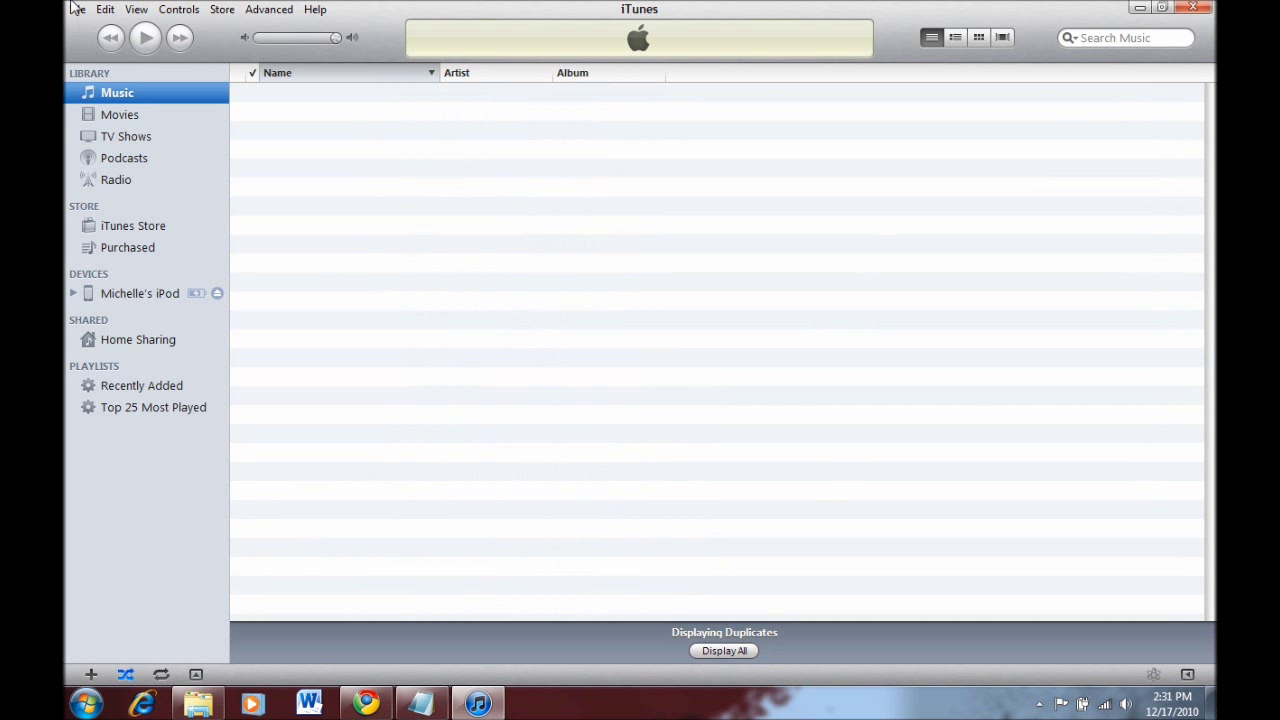
{"action": "left_click", "coordinate": [76, 9]}
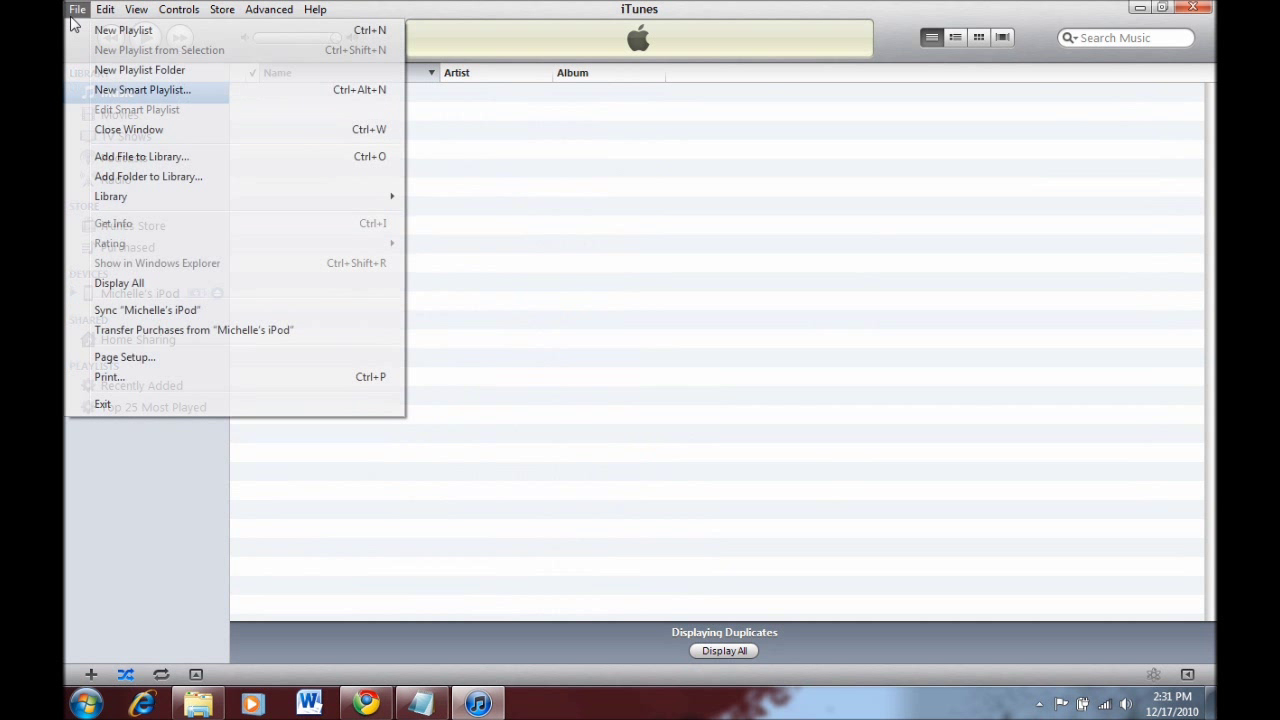
{"action": "left_click", "coordinate": [221, 289]}
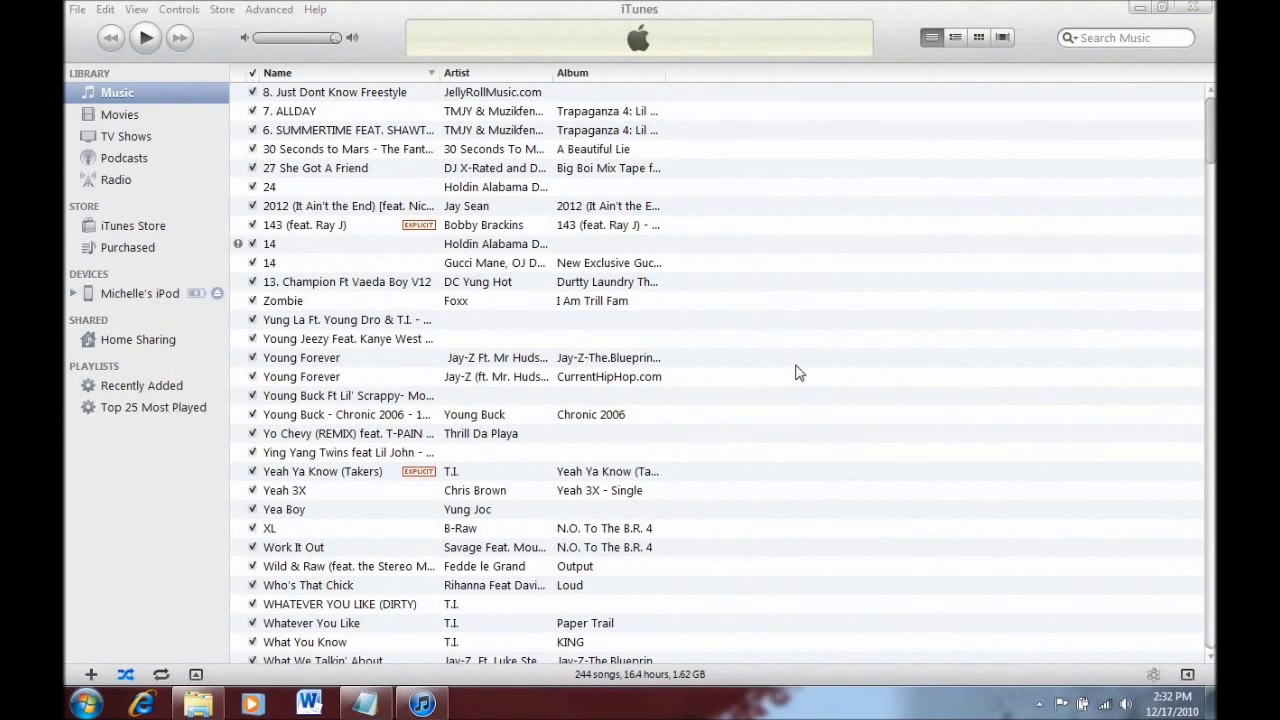
Close iTunes, the Saved folder window and Notepad, discarding the unsaved tip list
{"action": "left_click", "coordinate": [1203, 8]}
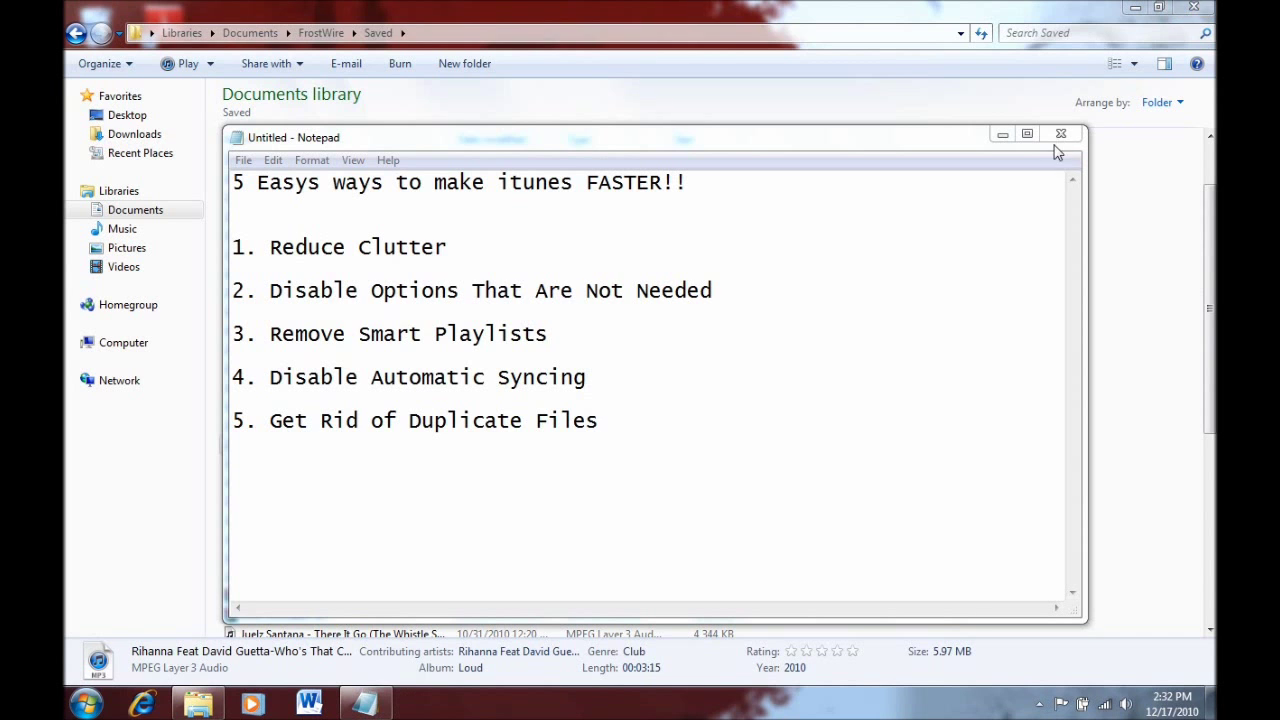
{"action": "left_click", "coordinate": [1186, 14]}
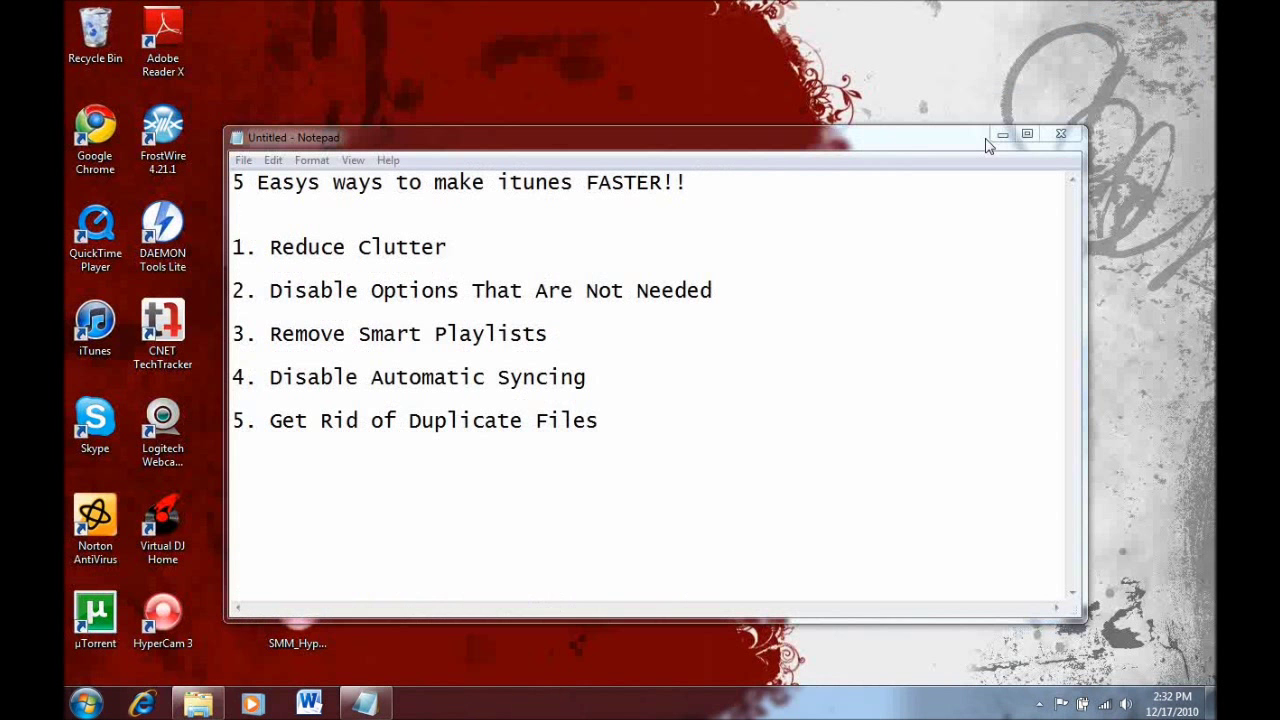
{"action": "left_click", "coordinate": [1053, 140]}
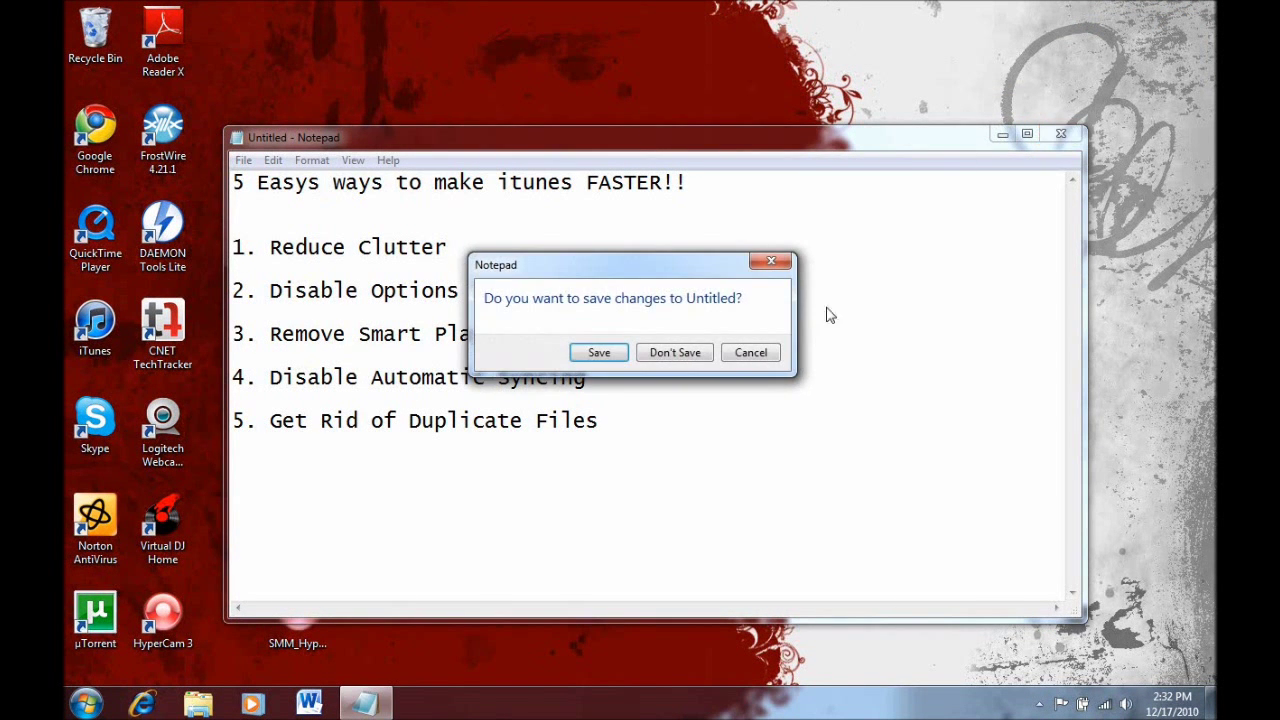
{"action": "left_click", "coordinate": [698, 354]}
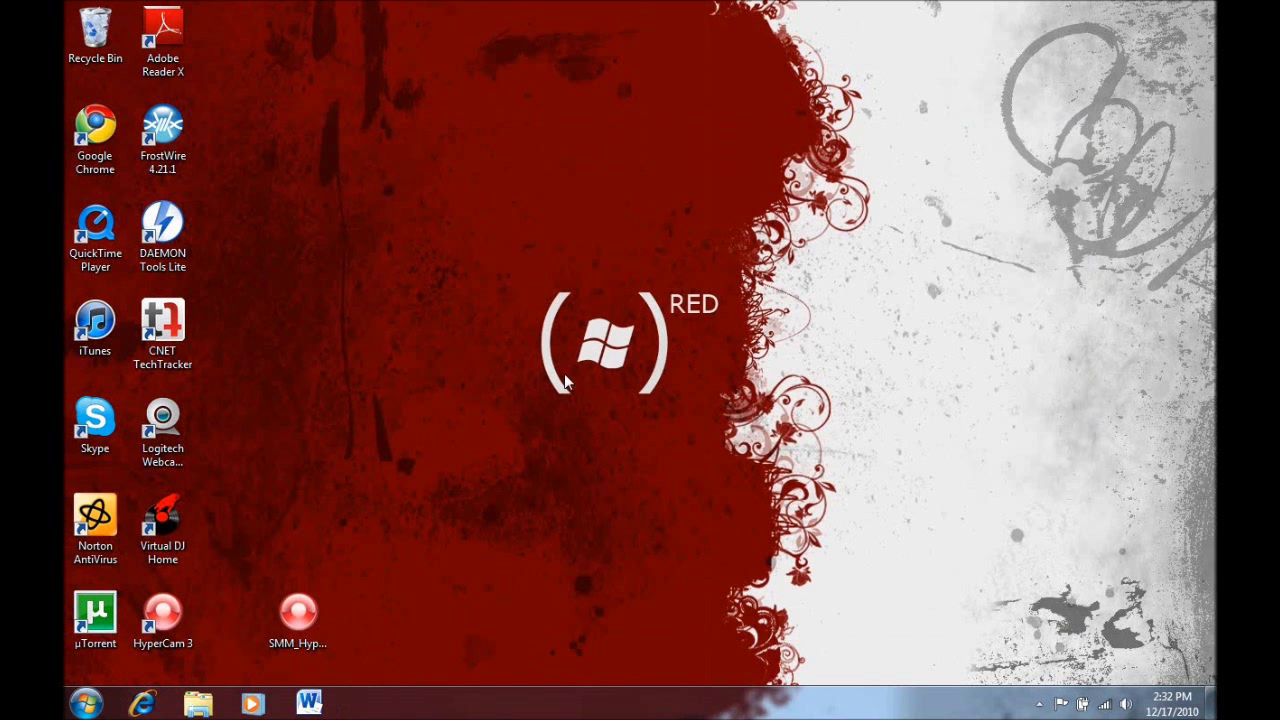
Relaunch iTunes from the desktop to check how fast it opens, and minimize its window
{"action": "double_click", "coordinate": [106, 340]}
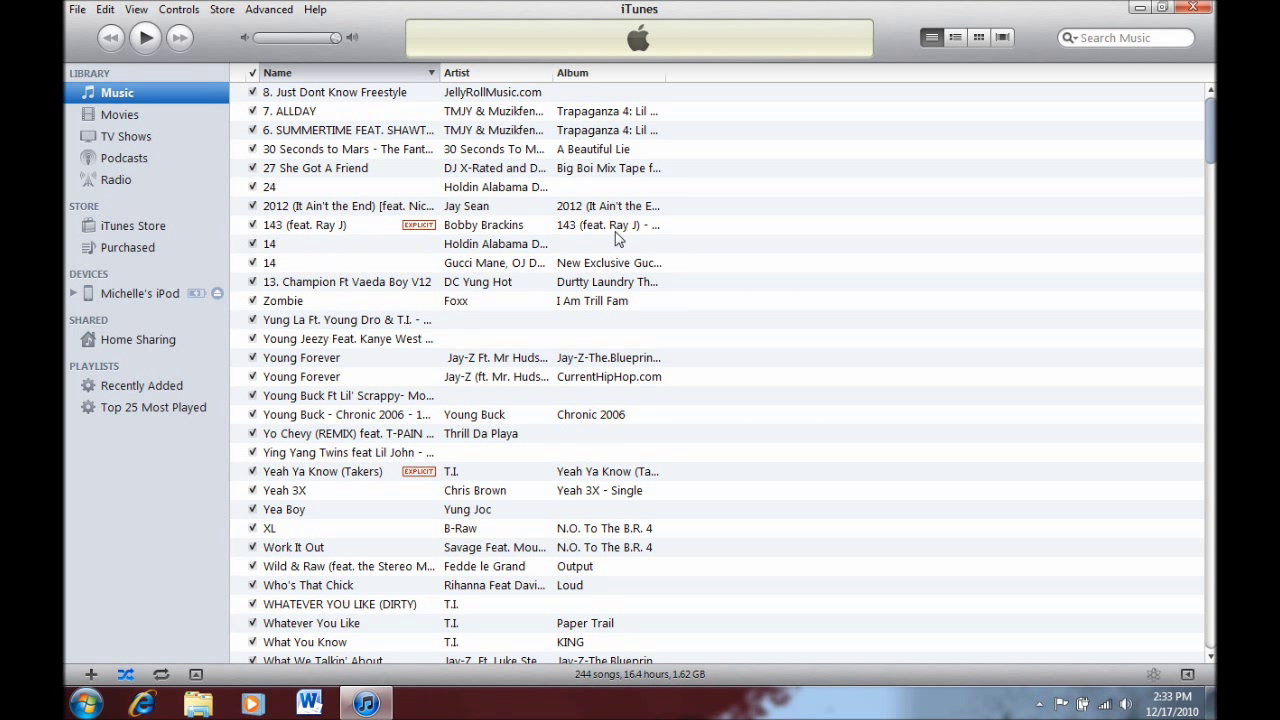
{"action": "left_click", "coordinate": [1140, 9]}
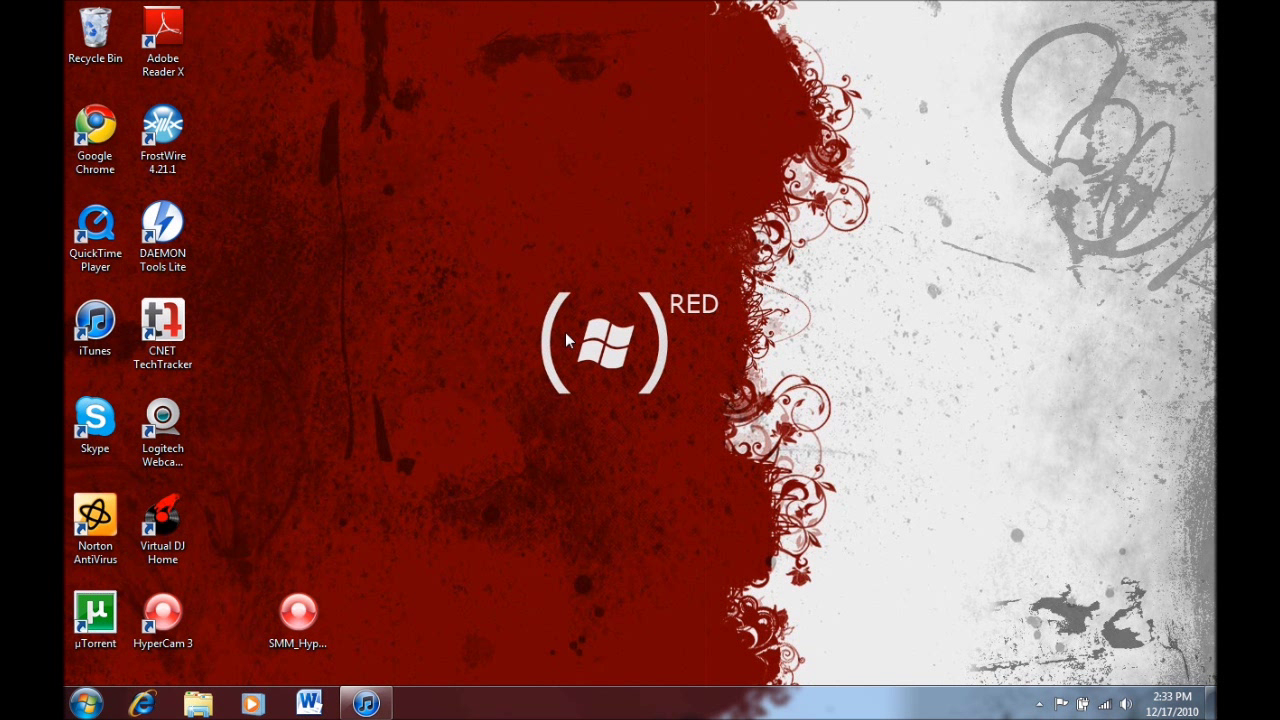